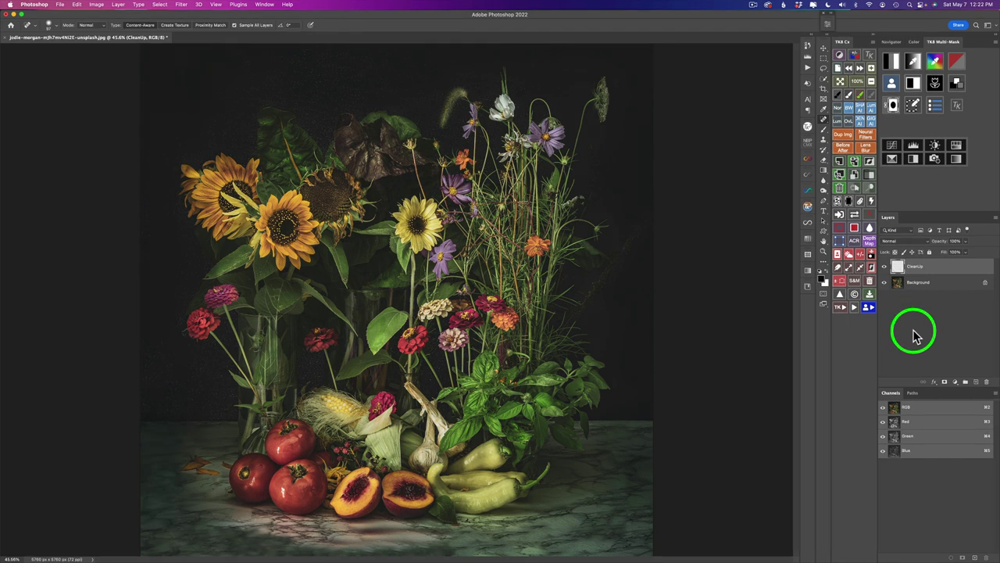
pyautogui.moveTo(897, 264); pyautogui.dragTo(960, 343)
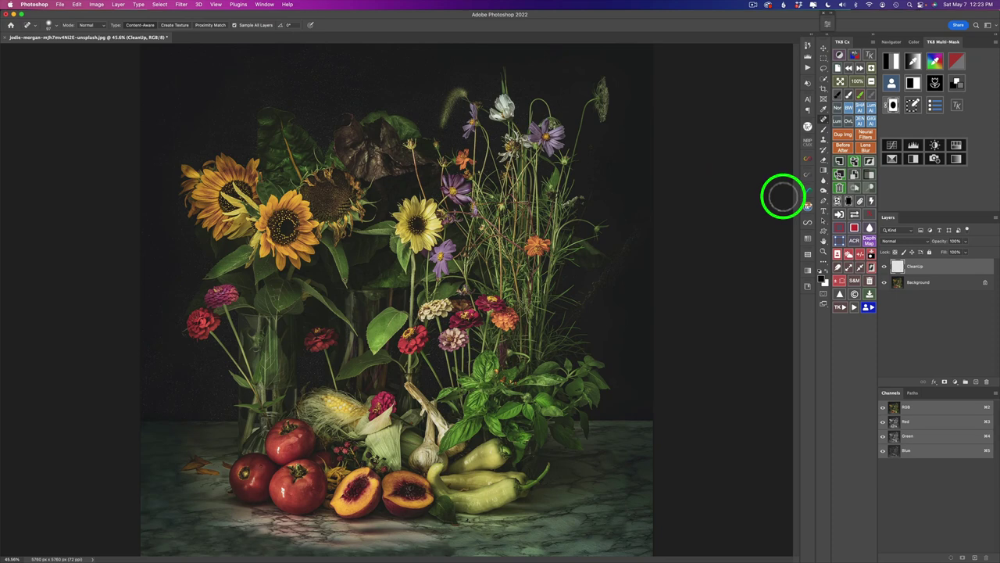
pyautogui.click(885, 267)
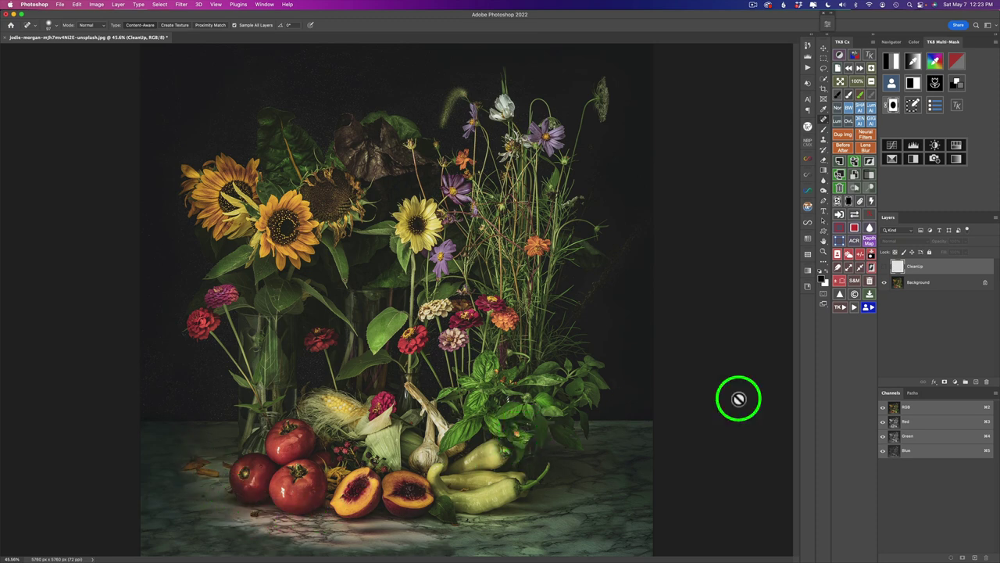
pyautogui.click(885, 268)
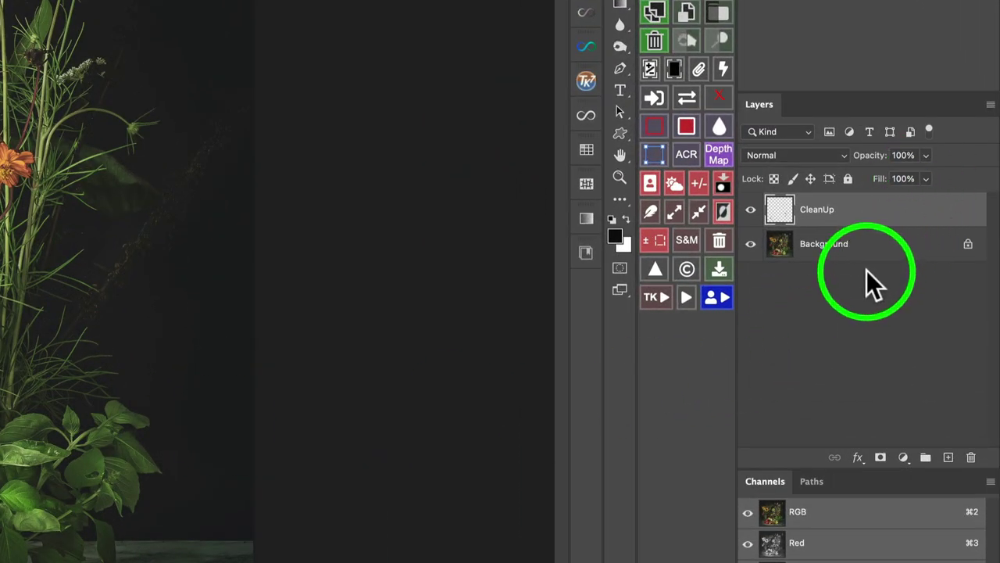
# - Merge the CleanUp layer down into the Background so only one layer remains
pyautogui.rightClick(893, 221)
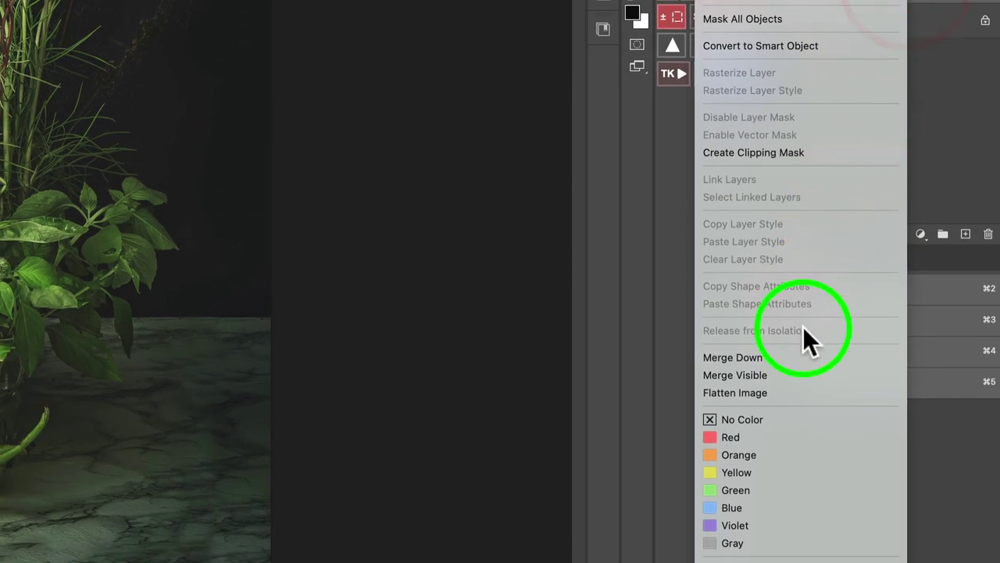
pyautogui.click(801, 360)
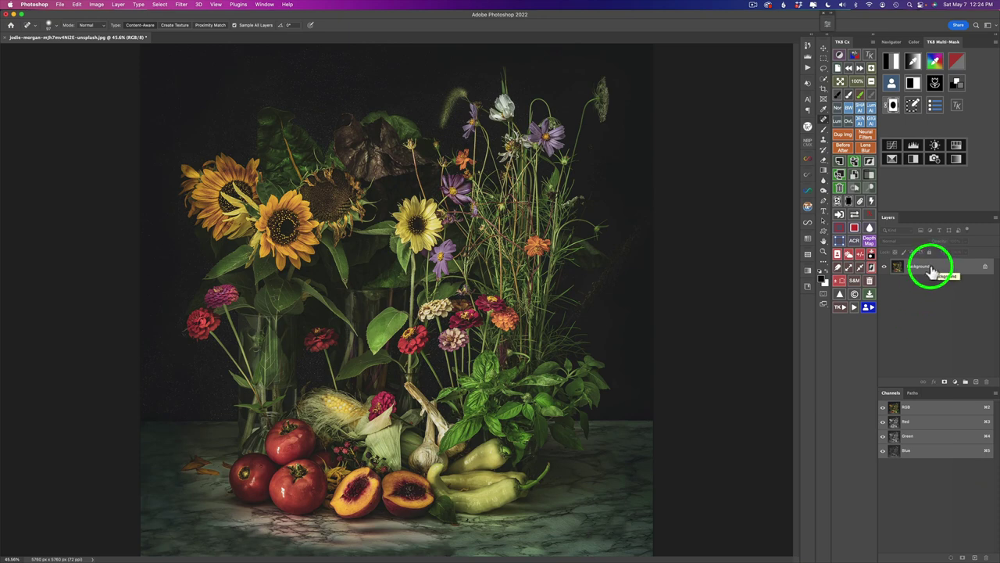
# - Duplicate the photo onto a new layer named TS2
pyautogui.press('super+j')
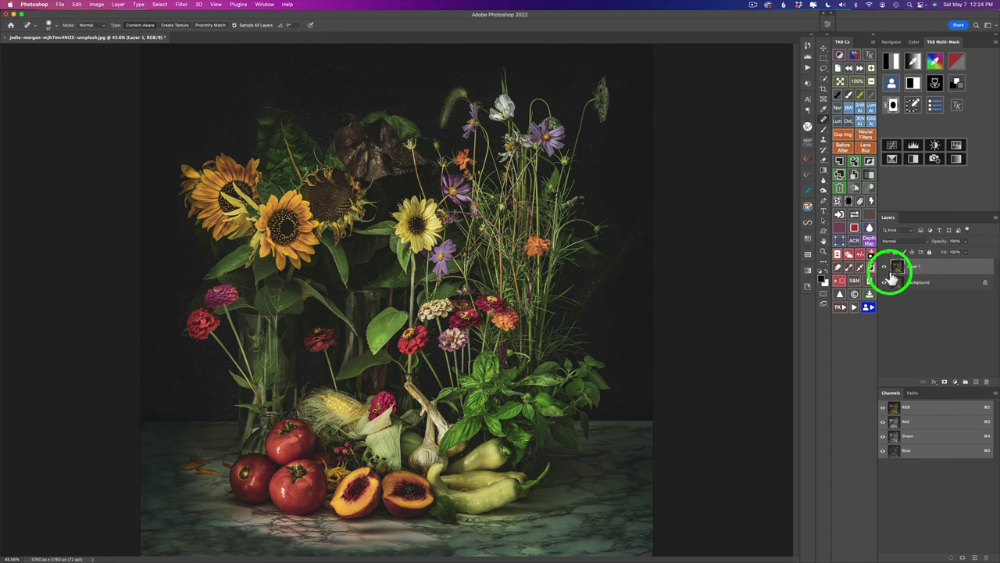
pyautogui.doubleClick(918, 265)
pyautogui.write('TK2')
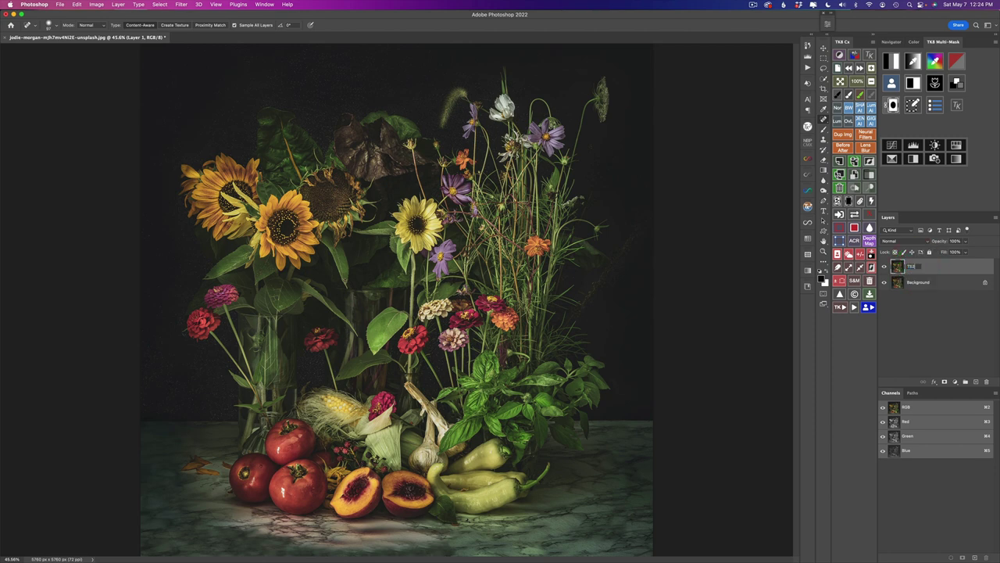
pyautogui.click(960, 266)
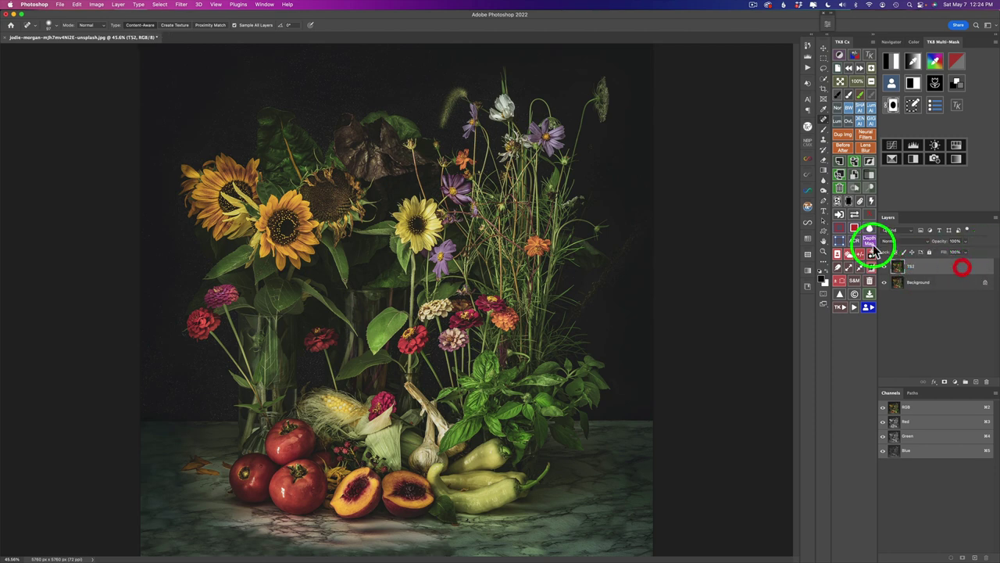
# - Send the TS2 layer to Topaz Studio 2 from the Filter menu
pyautogui.click(181, 5)
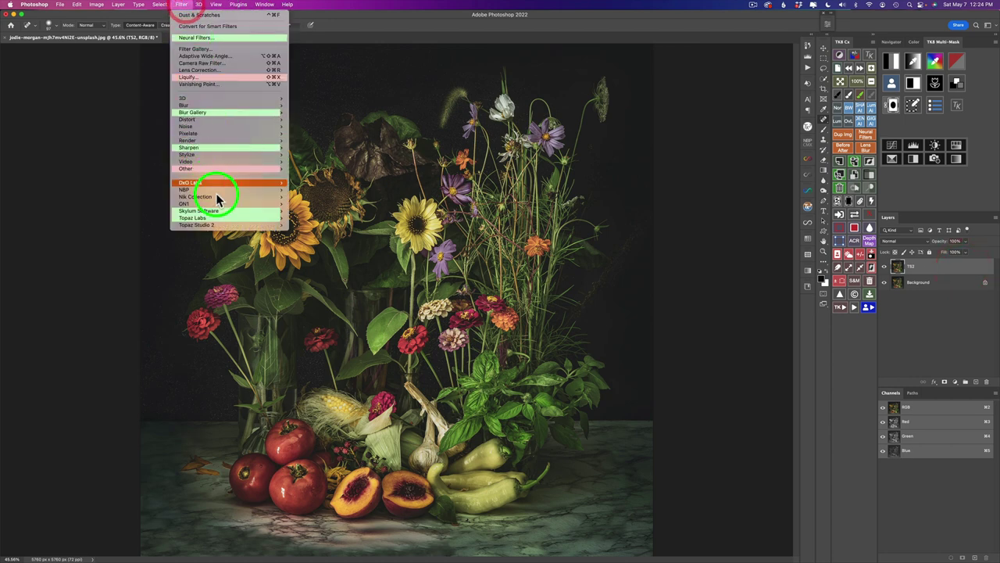
pyautogui.moveTo(235, 225)
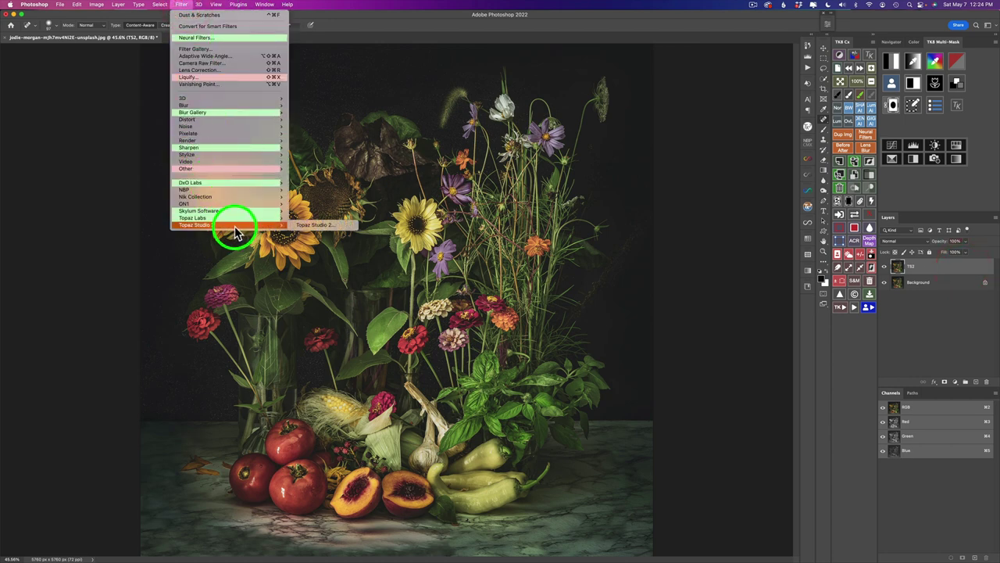
pyautogui.click(316, 226)
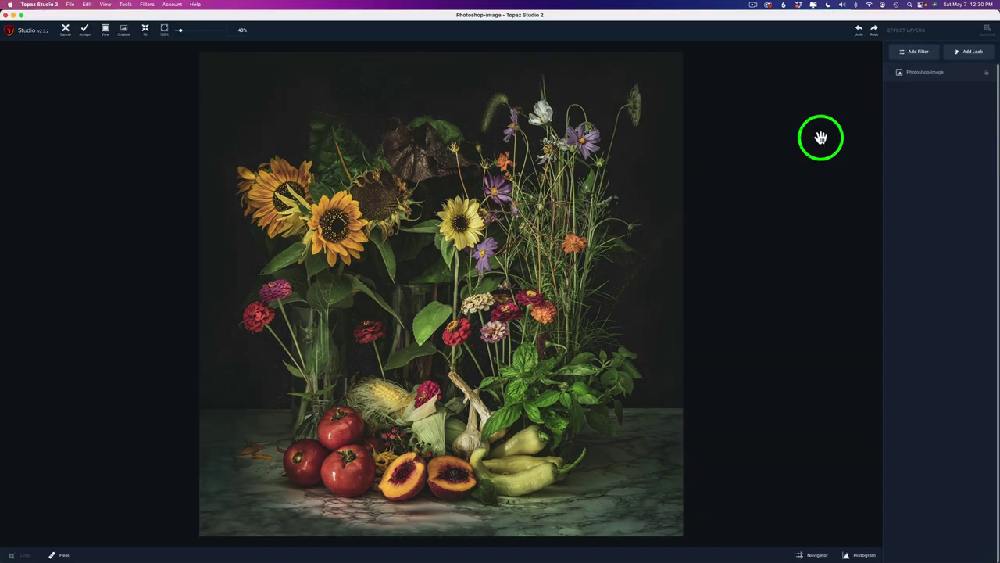
# - Add the Stylistic Abstraction filter and raise Simplify Size to about 0.31
pyautogui.click(916, 51)
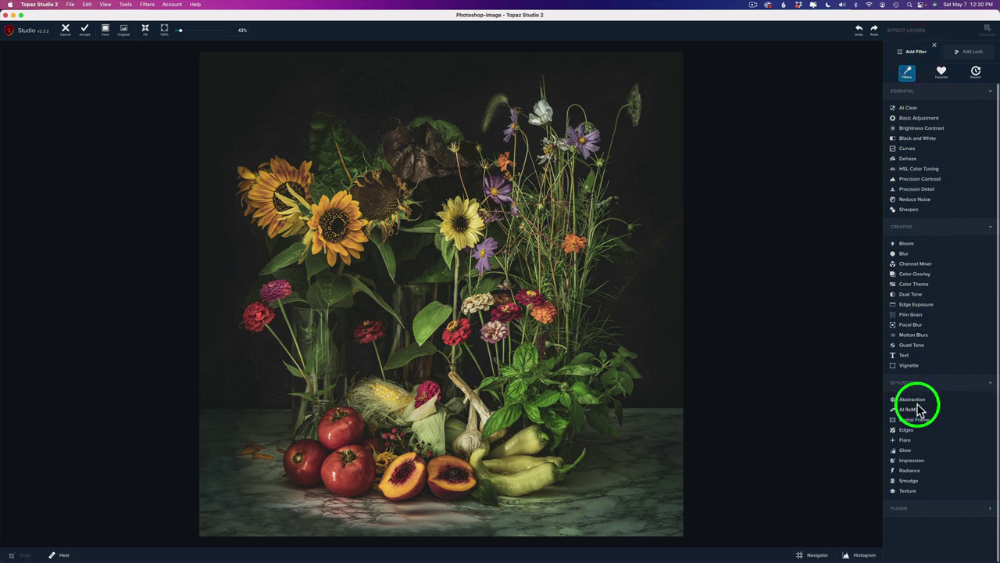
pyautogui.moveTo(901, 400)
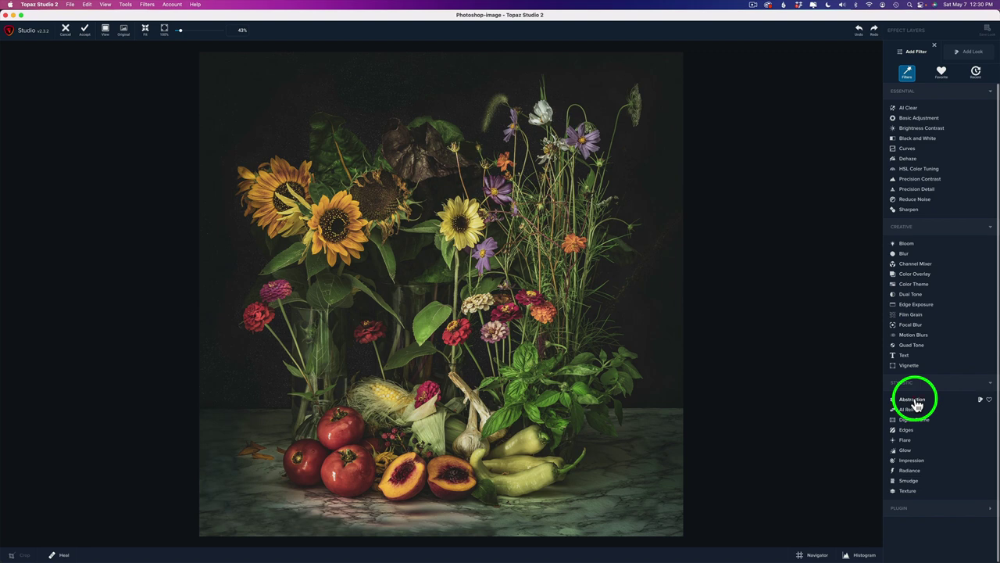
pyautogui.click(914, 400)
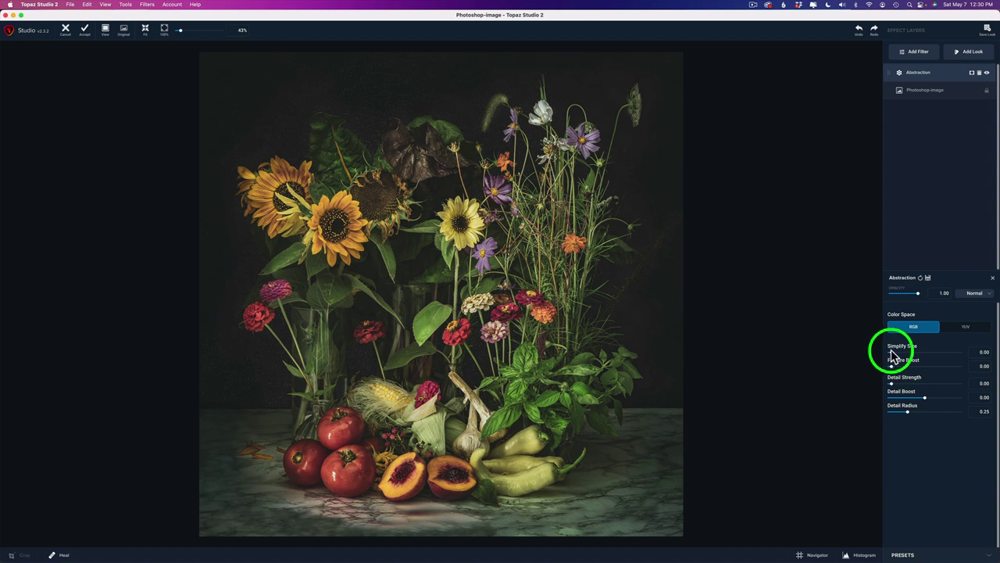
pyautogui.moveTo(890, 350); pyautogui.dragTo(912, 356)
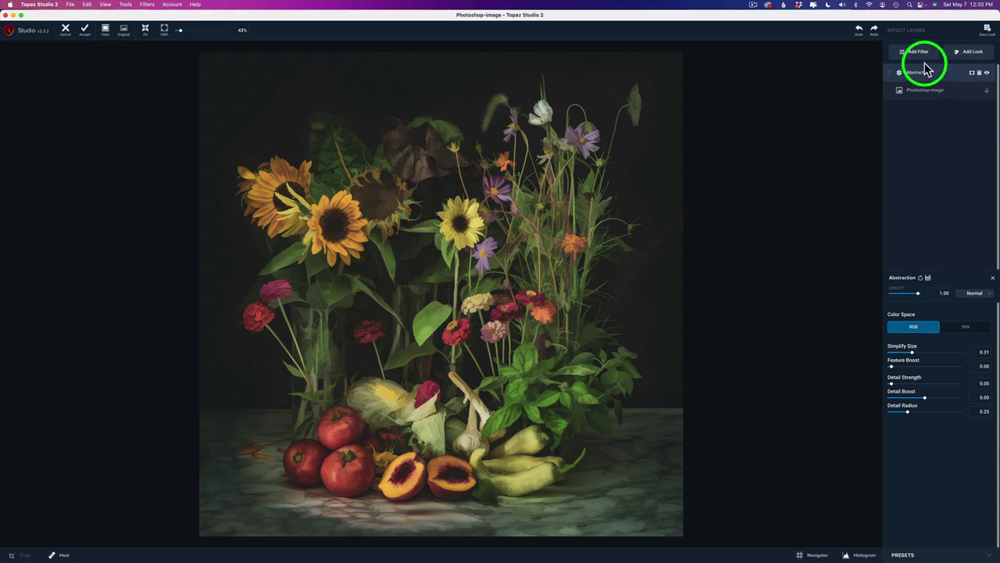
# - Add a Precision Contrast filter and raise Micro contrast to about 0.61
pyautogui.click(916, 49)
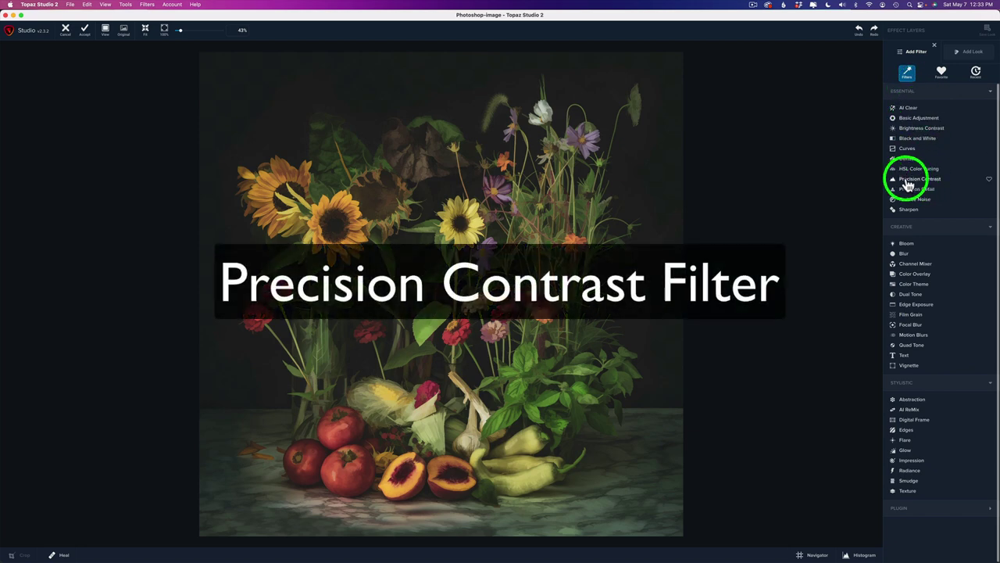
pyautogui.click(907, 182)
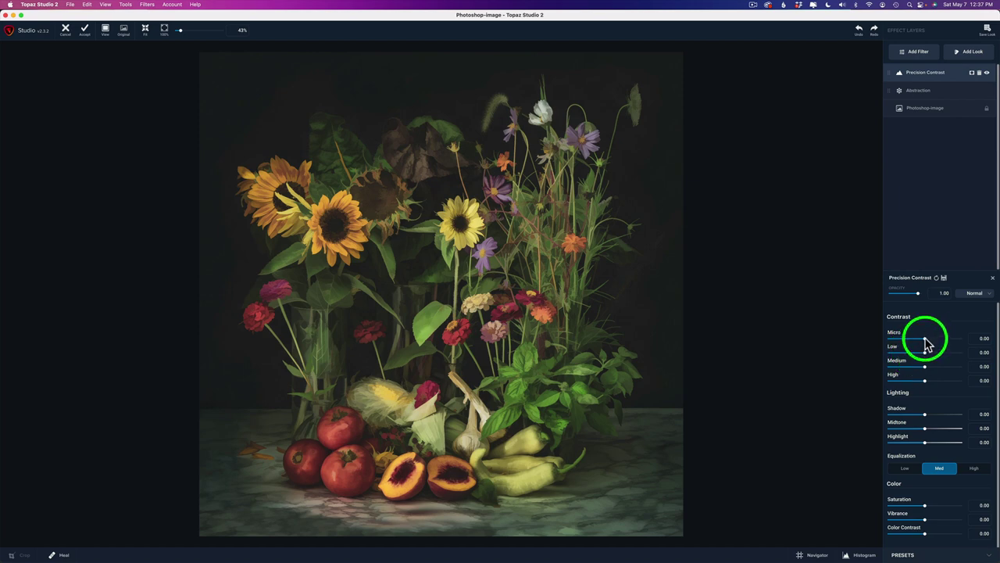
pyautogui.moveTo(925, 342); pyautogui.dragTo(946, 344)
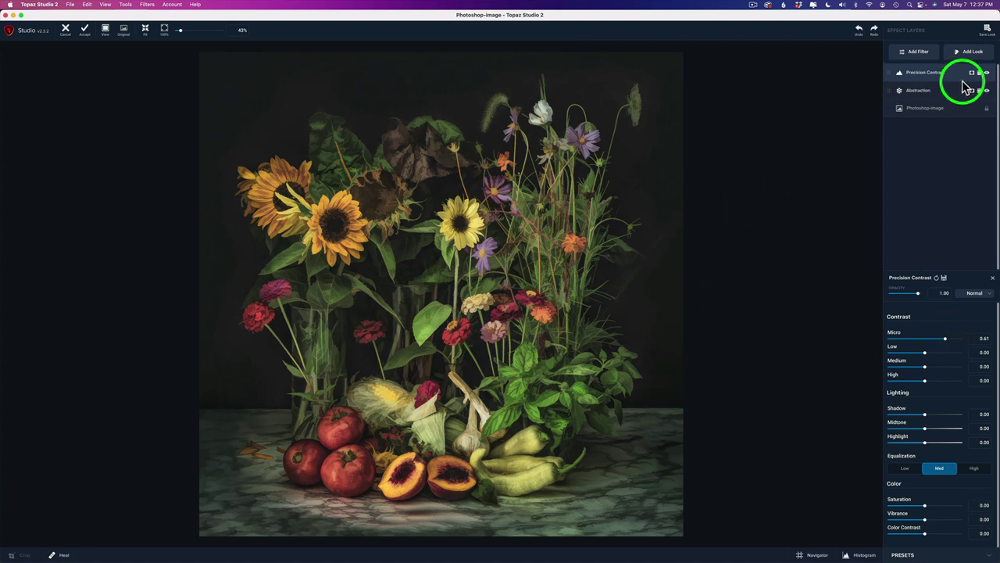
# - Compare Precision Contrast on/off, then set Low 0.48, Medium 0.53, High 0.21 and Vibrance 0.59
pyautogui.click(988, 75)
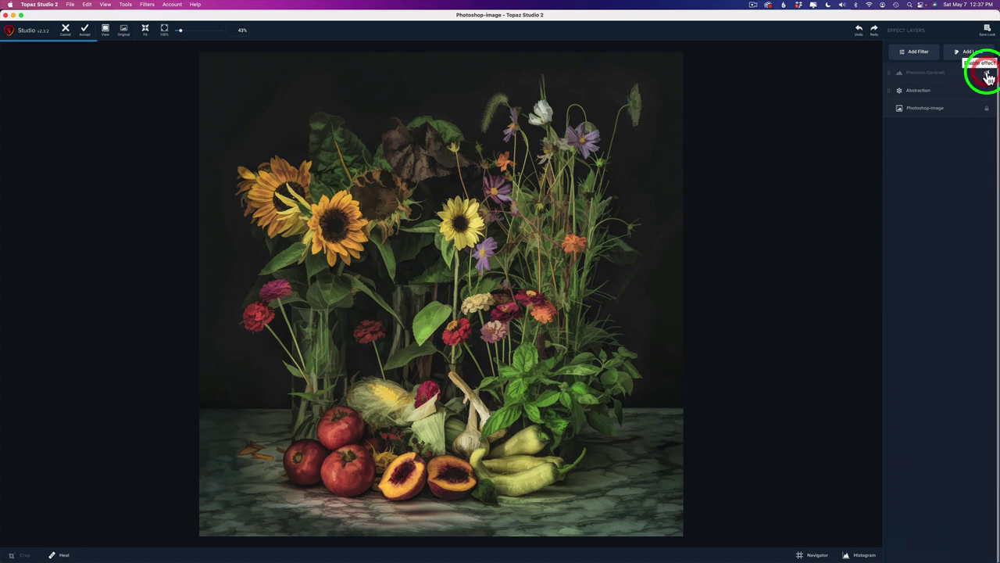
pyautogui.click(988, 76)
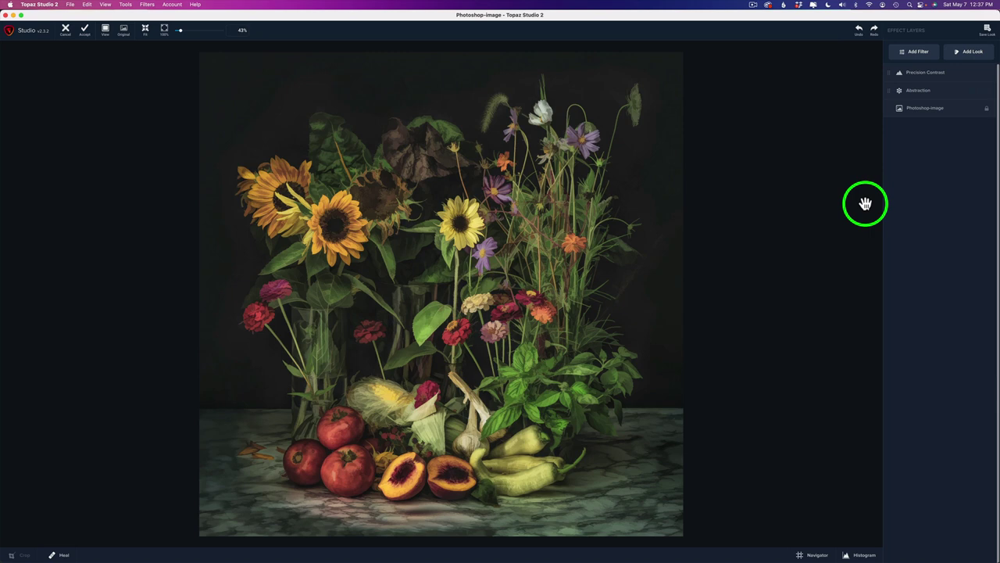
pyautogui.click(928, 74)
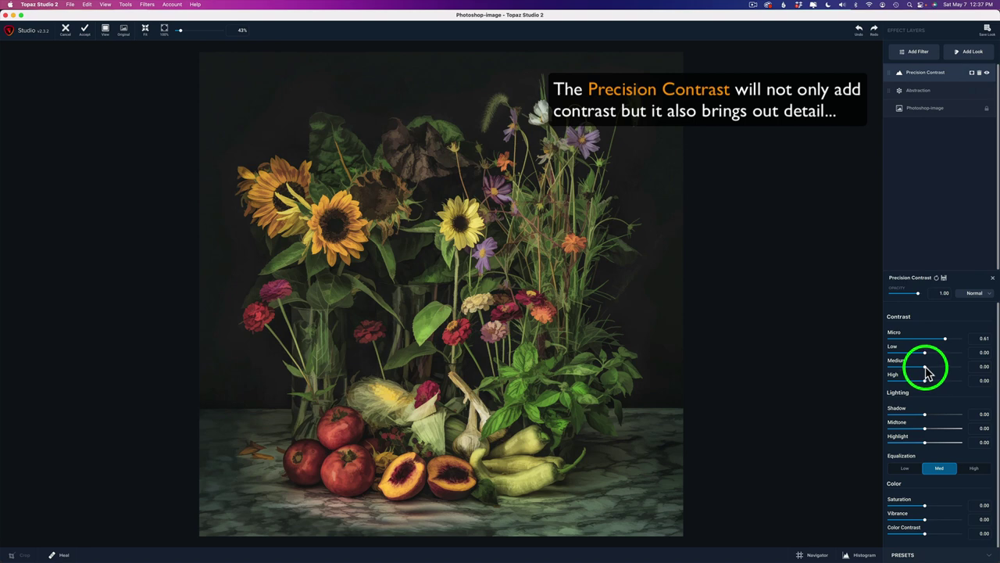
pyautogui.moveTo(926, 358)
pyautogui.mouseDown()
pyautogui.moveTo(954, 357)
pyautogui.moveTo(941, 357)
pyautogui.mouseUp()
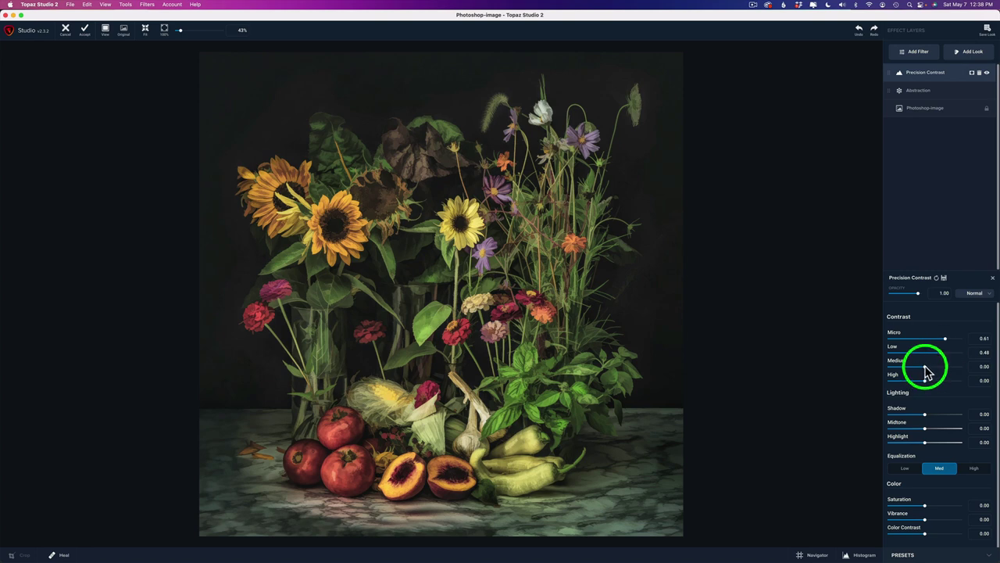
pyautogui.click(927, 372)
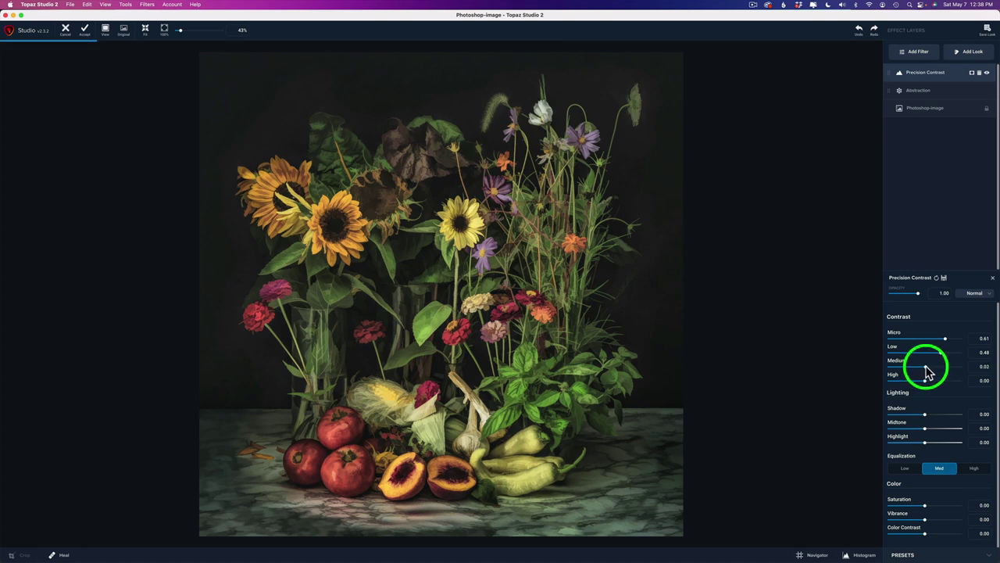
pyautogui.moveTo(928, 372); pyautogui.dragTo(943, 373)
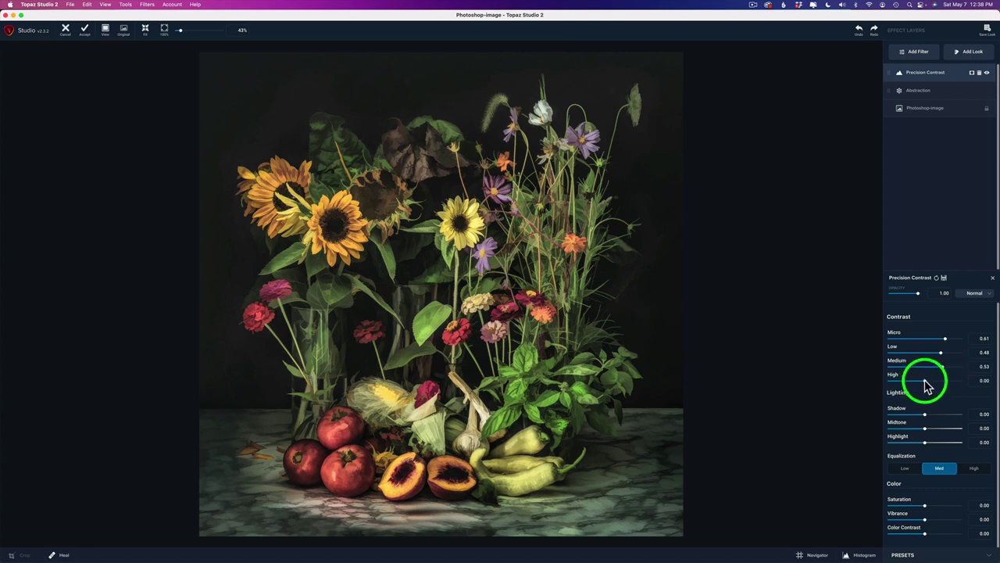
pyautogui.moveTo(925, 384); pyautogui.dragTo(958, 384)
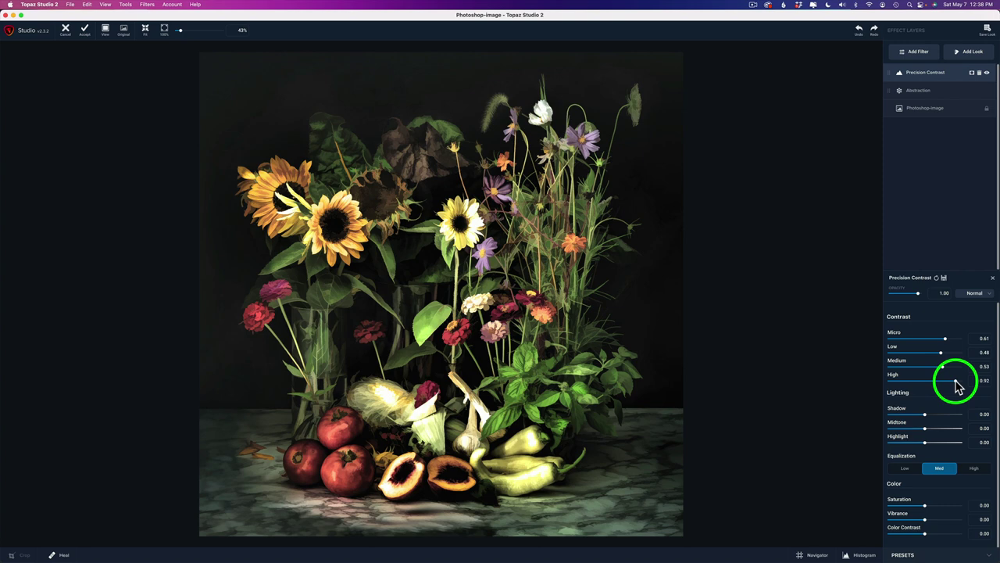
pyautogui.moveTo(958, 385); pyautogui.dragTo(934, 383)
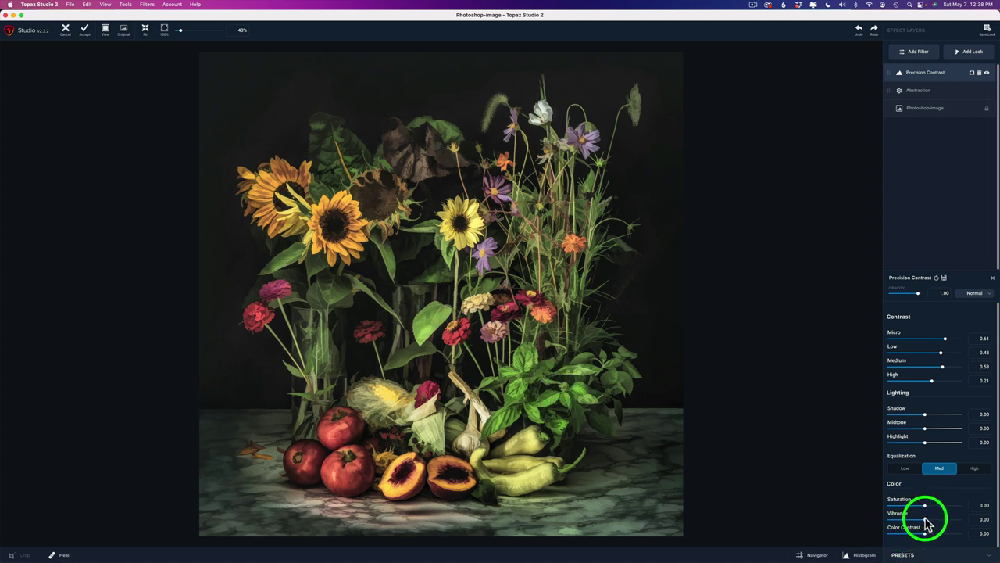
pyautogui.moveTo(926, 521); pyautogui.dragTo(946, 522)
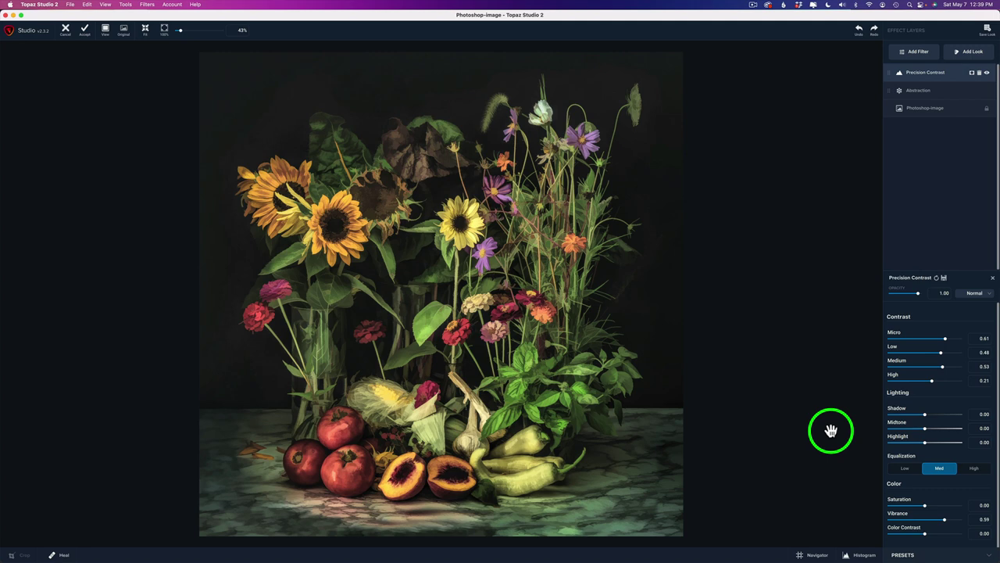
pyautogui.click(986, 74)
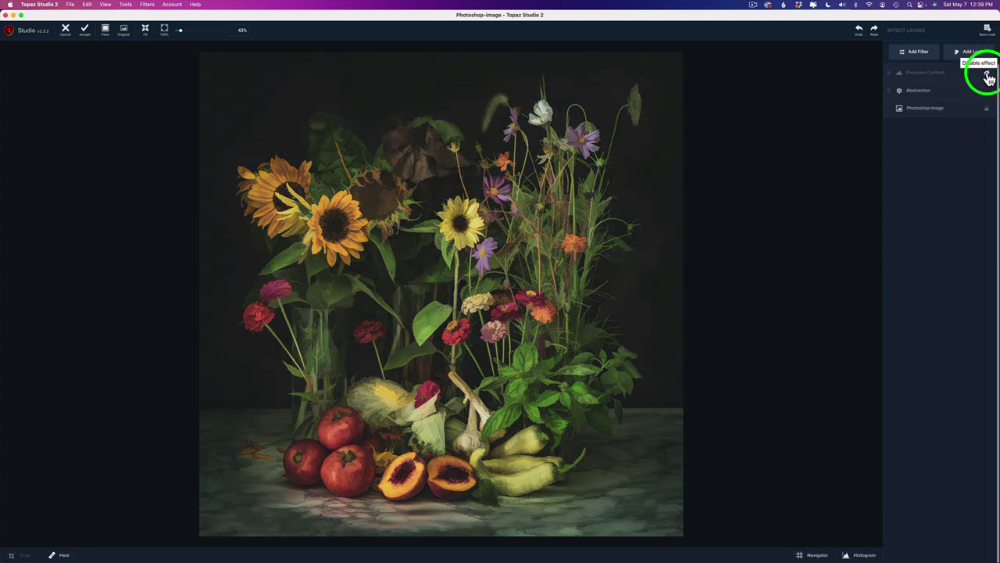
pyautogui.click(987, 74)
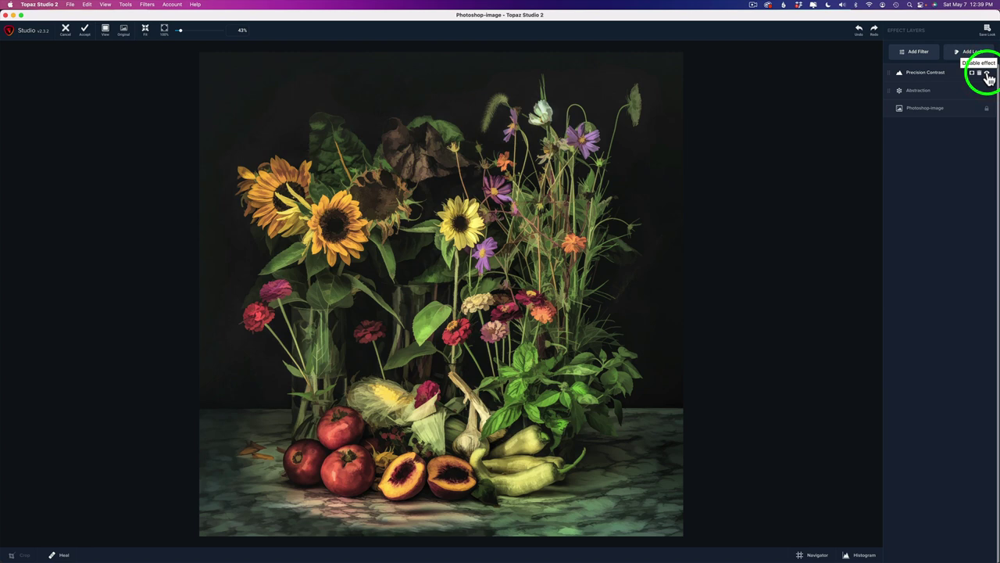
pyautogui.click(757, 246)
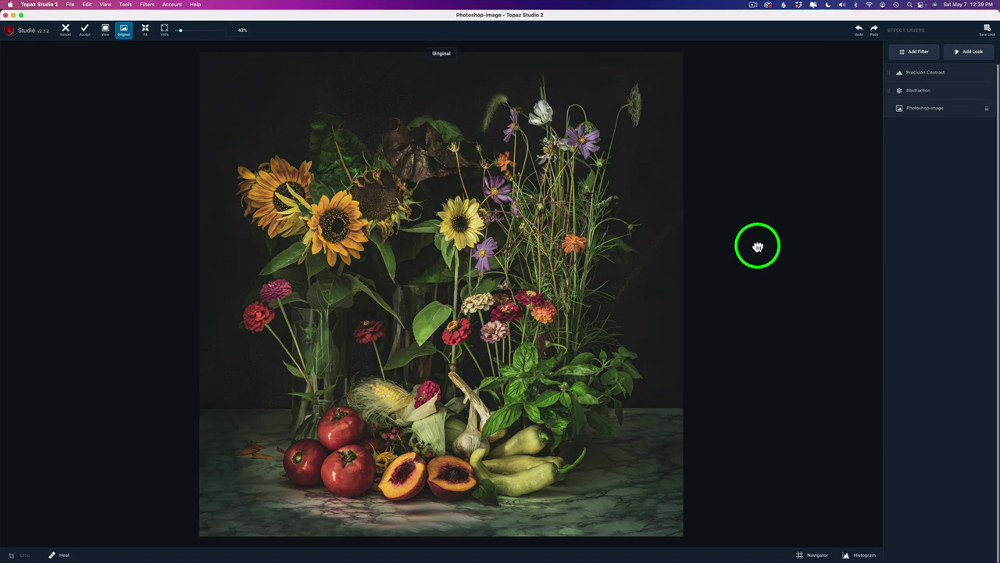
pyautogui.click(757, 246)
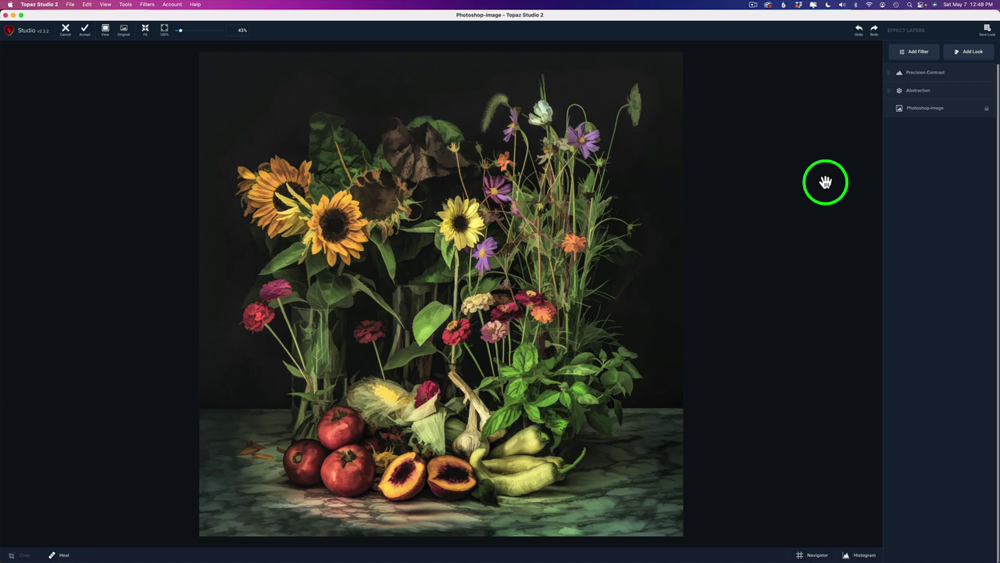
# - Add a Basic Adjustment filter with Black Level -0.26, toggling it off and on to compare
pyautogui.click(919, 60)
pyautogui.click(924, 120)
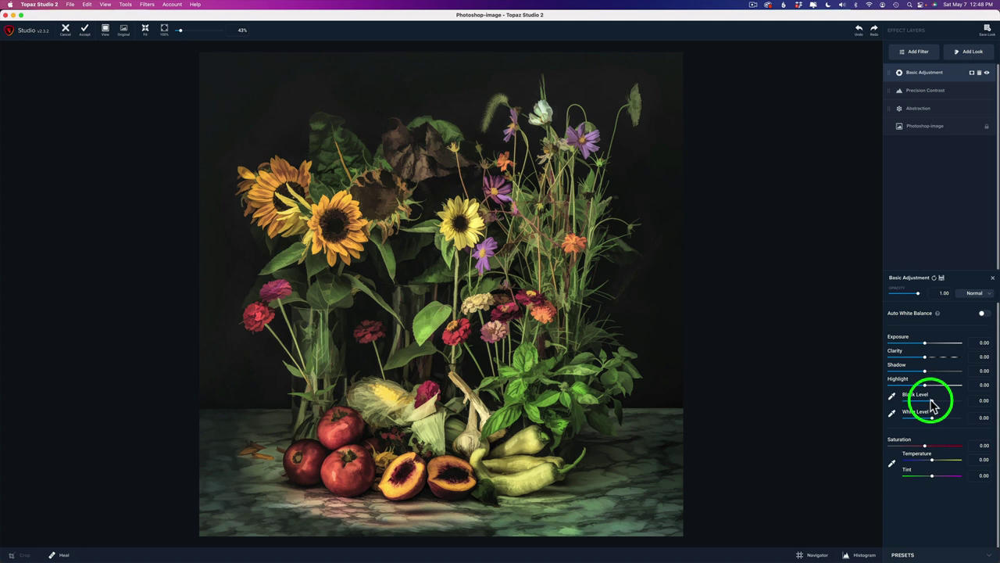
pyautogui.moveTo(929, 398); pyautogui.dragTo(917, 401)
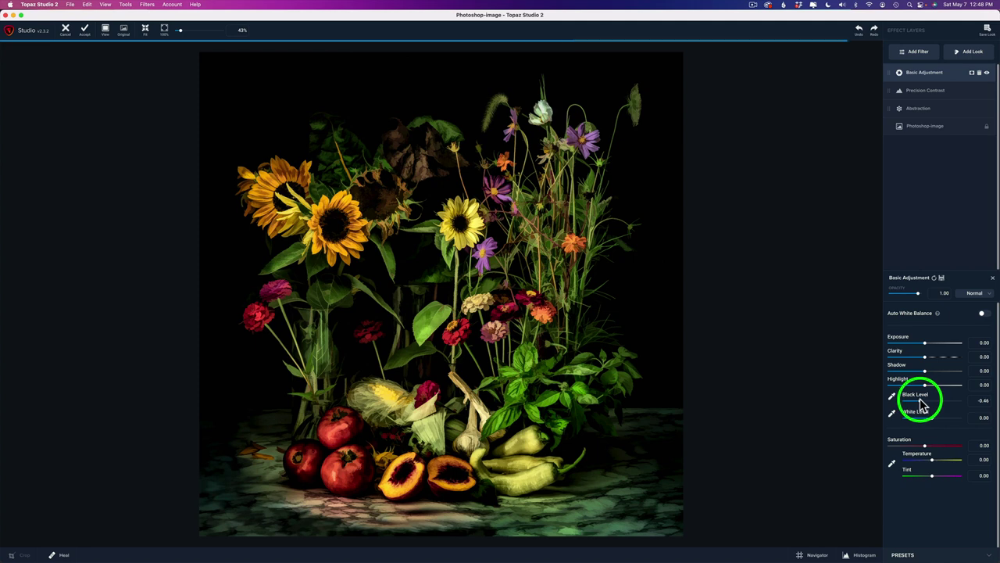
pyautogui.moveTo(922, 404); pyautogui.dragTo(928, 402)
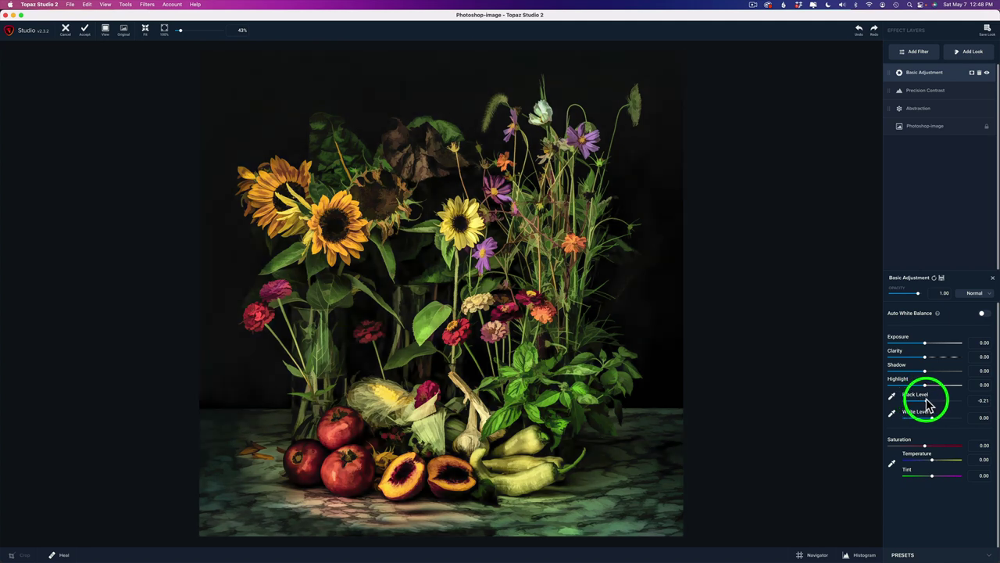
pyautogui.moveTo(928, 403); pyautogui.dragTo(926, 404)
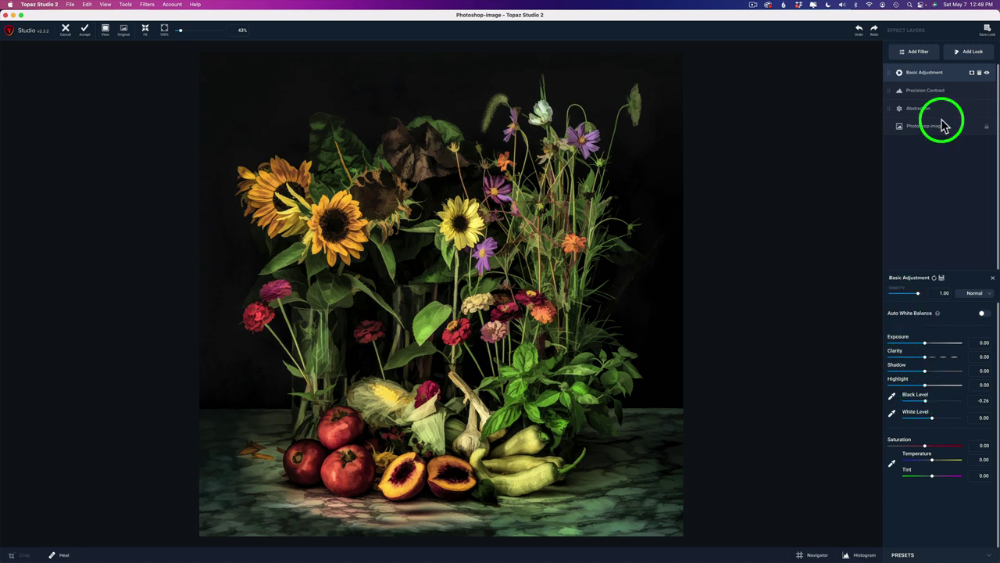
pyautogui.click(988, 74)
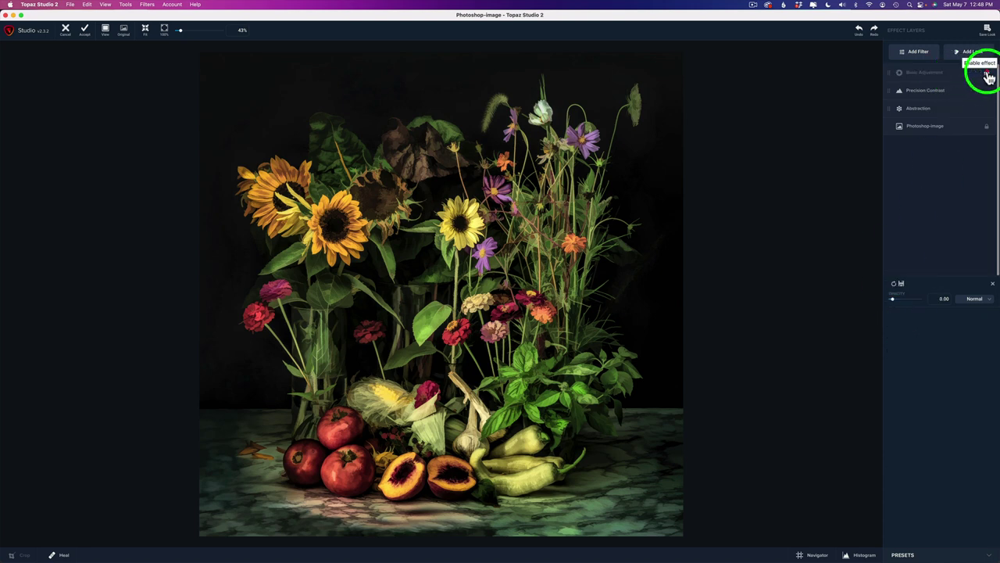
pyautogui.click(988, 74)
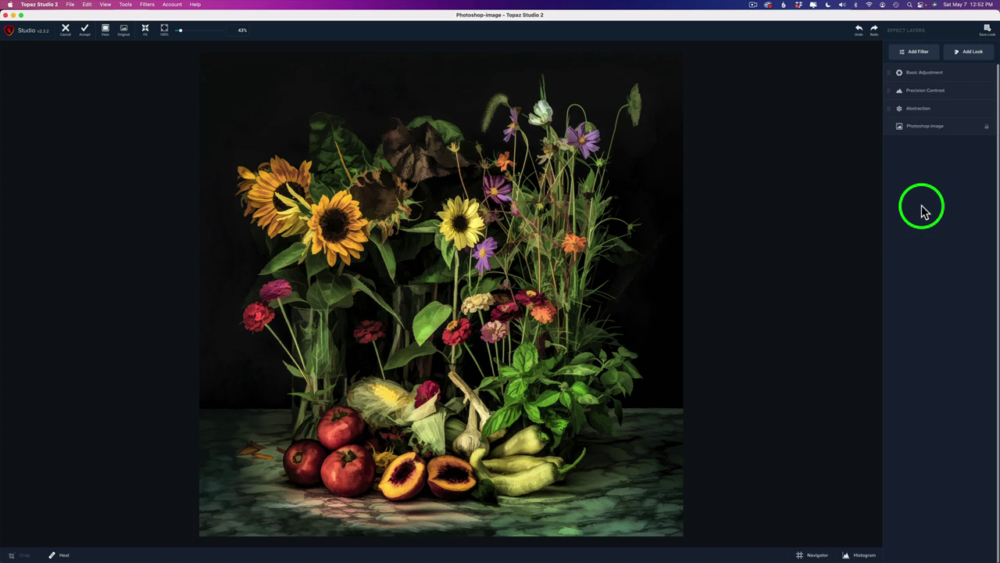
# - Select the Abstraction layer and attach a blank white mask to it
pyautogui.moveTo(930, 107)
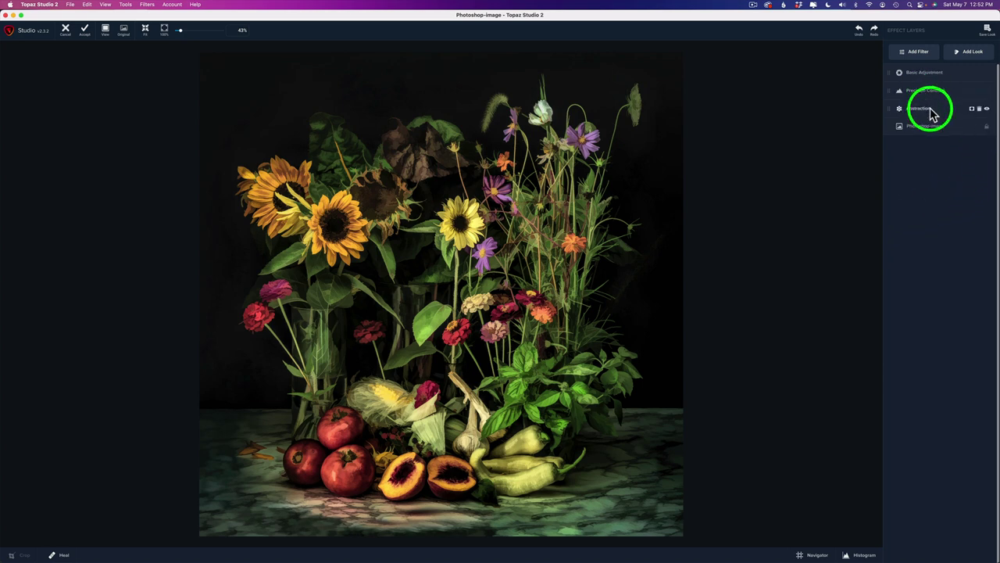
pyautogui.click(945, 111)
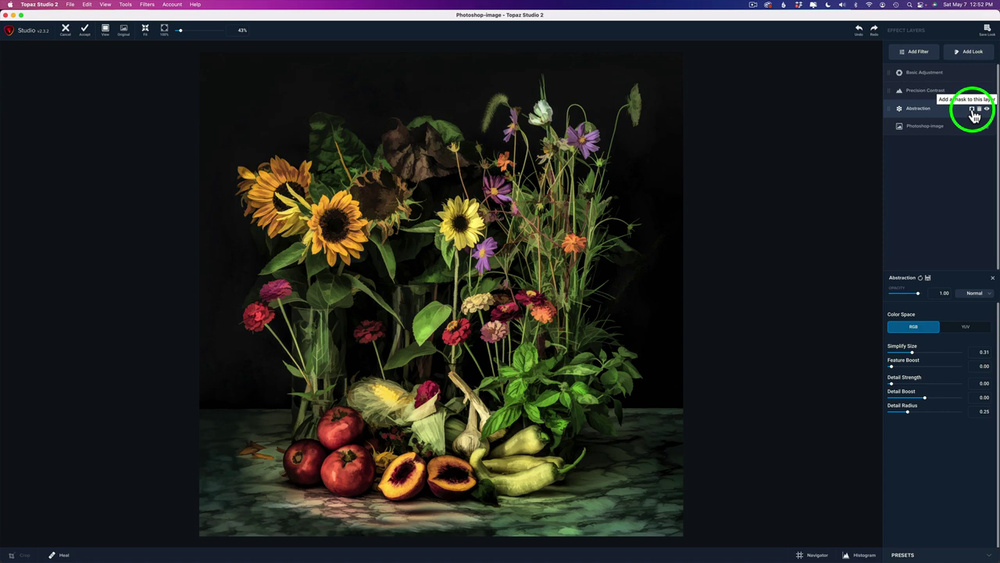
pyautogui.click(973, 110)
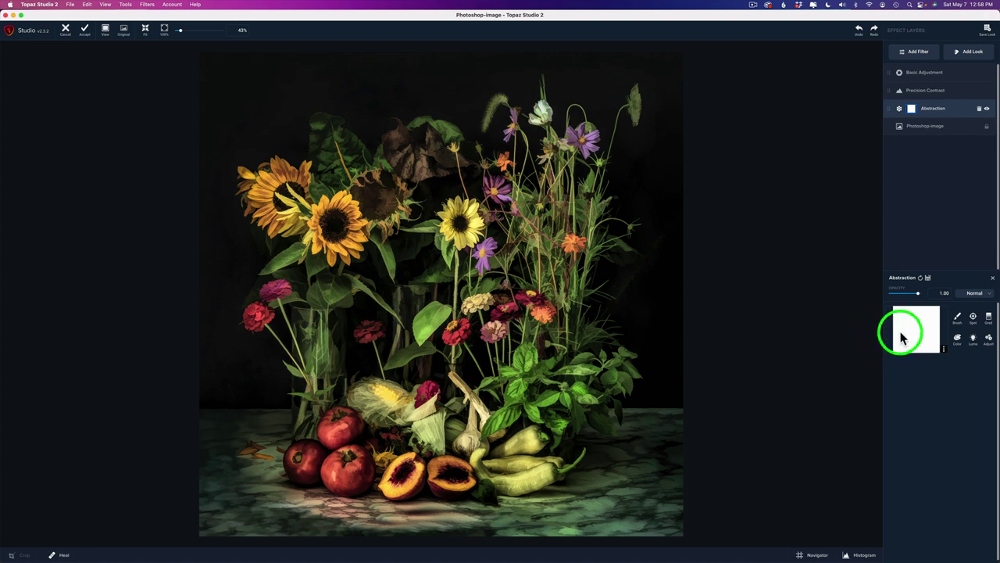
# - Choose the Brush mask tool with Transparency 0.40 and Radius 0.17
pyautogui.click(958, 320)
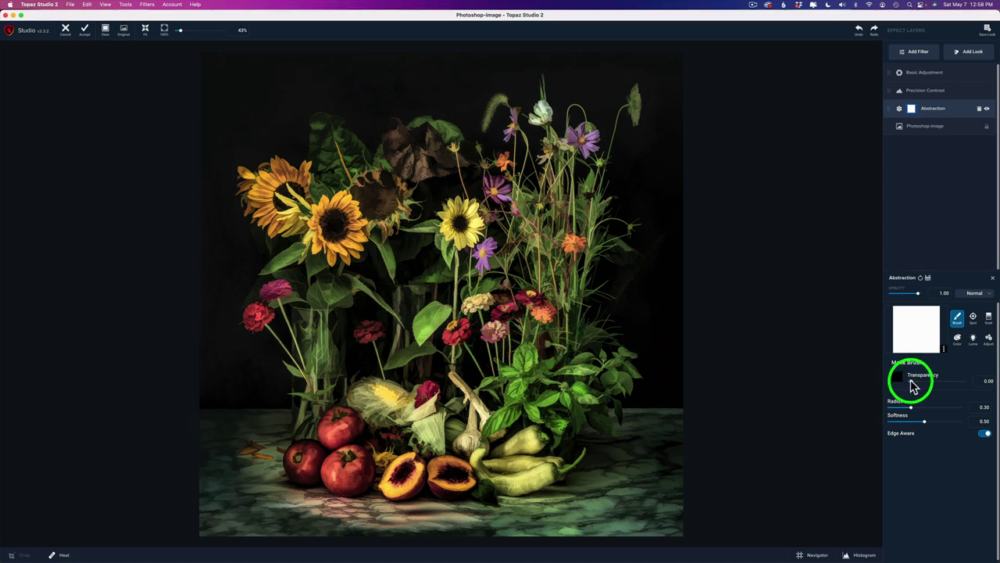
pyautogui.moveTo(944, 381); pyautogui.dragTo(982, 380)
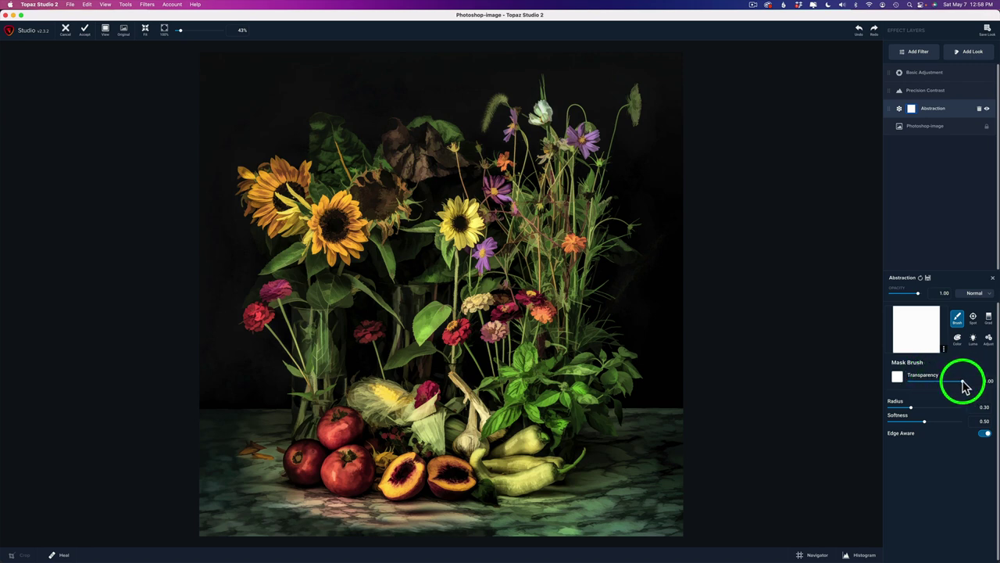
pyautogui.moveTo(964, 386); pyautogui.dragTo(952, 386)
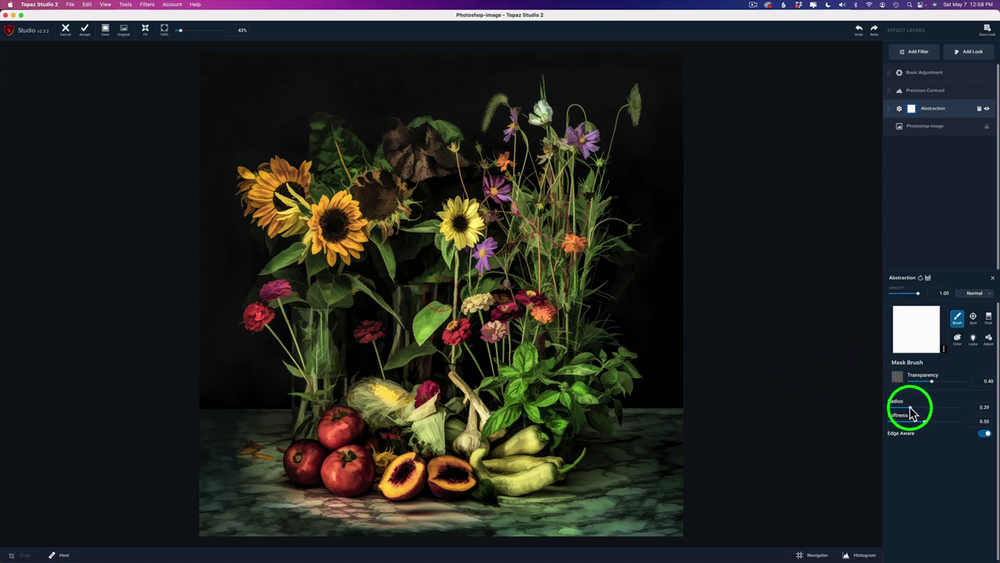
pyautogui.moveTo(912, 412); pyautogui.dragTo(902, 412)
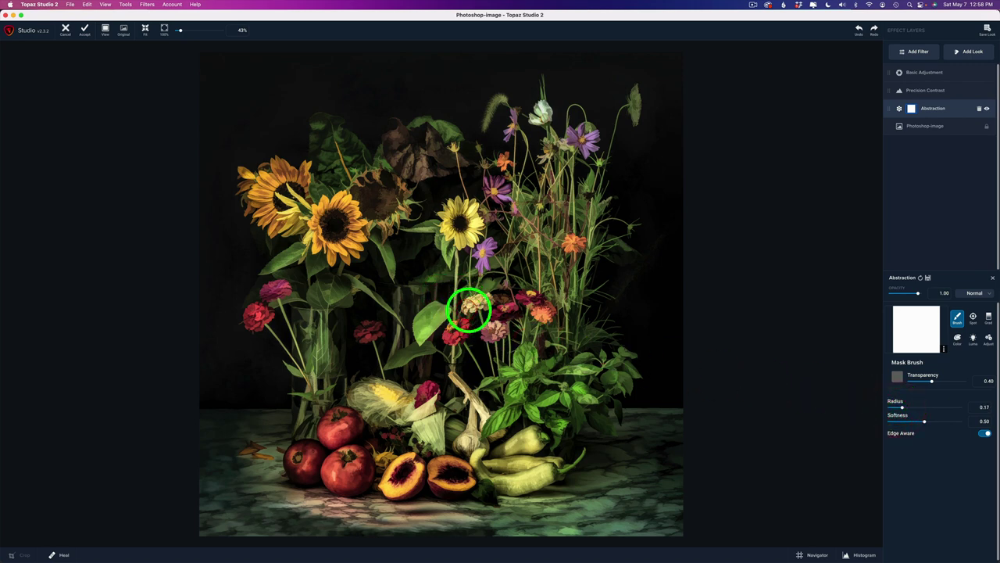
# - Shrink the mask brush radius from 0.17 to 0.13
pyautogui.moveTo(904, 412); pyautogui.dragTo(899, 410)
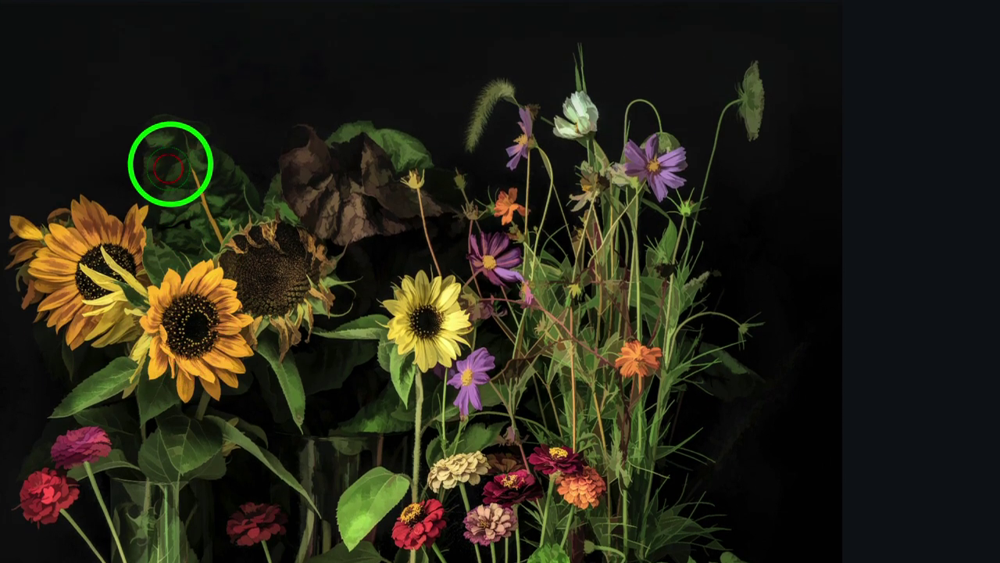
# - Paint the mask over the green and brown leaves, the grass plume and the white flower
pyautogui.moveTo(165, 138)
pyautogui.mouseDown()
pyautogui.moveTo(194, 237)
pyautogui.moveTo(176, 153)
pyautogui.moveTo(211, 236)
pyautogui.moveTo(186, 160)
pyautogui.moveTo(236, 204)
pyautogui.mouseUp()
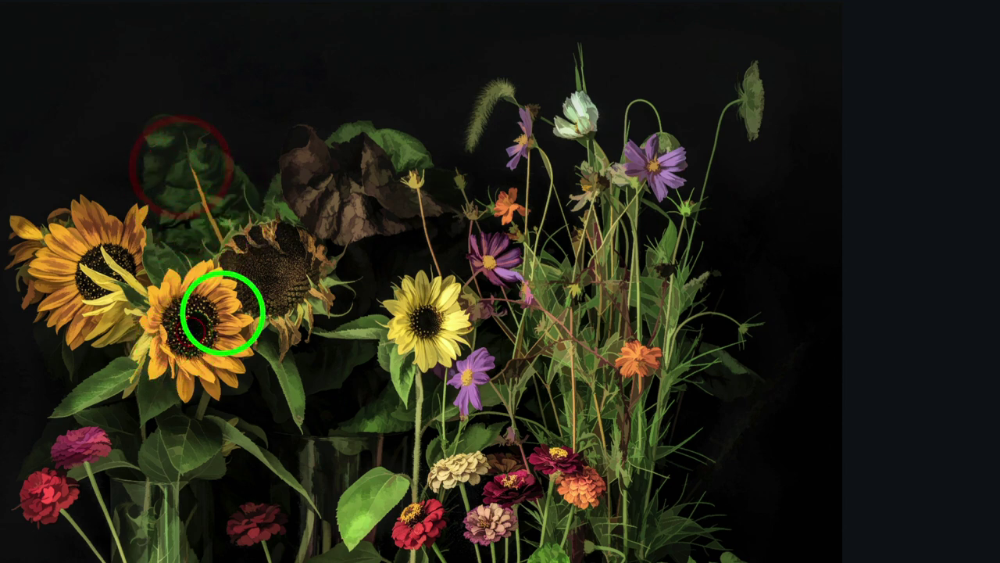
pyautogui.click(311, 164)
pyautogui.moveTo(312, 164)
pyautogui.mouseDown()
pyautogui.moveTo(305, 188)
pyautogui.moveTo(341, 217)
pyautogui.moveTo(397, 209)
pyautogui.moveTo(374, 192)
pyautogui.moveTo(407, 178)
pyautogui.moveTo(391, 202)
pyautogui.moveTo(401, 157)
pyautogui.moveTo(352, 152)
pyautogui.moveTo(332, 180)
pyautogui.moveTo(379, 160)
pyautogui.moveTo(317, 176)
pyautogui.moveTo(283, 202)
pyautogui.mouseUp()
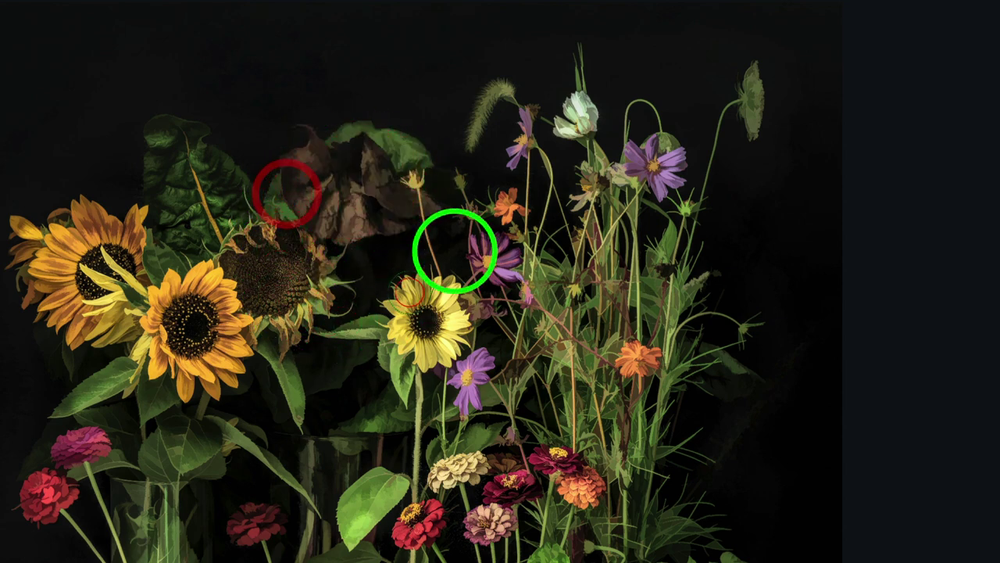
pyautogui.click(486, 129)
pyautogui.moveTo(493, 103)
pyautogui.mouseDown()
pyautogui.moveTo(479, 126)
pyautogui.moveTo(505, 121)
pyautogui.mouseUp()
pyautogui.moveTo(584, 153); pyautogui.dragTo(594, 154)
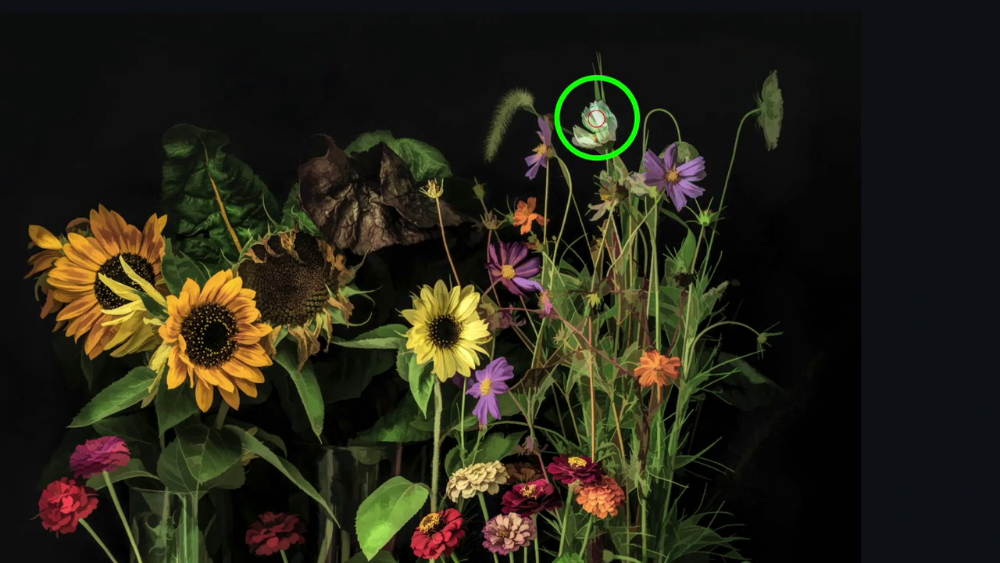
pyautogui.click(600, 117)
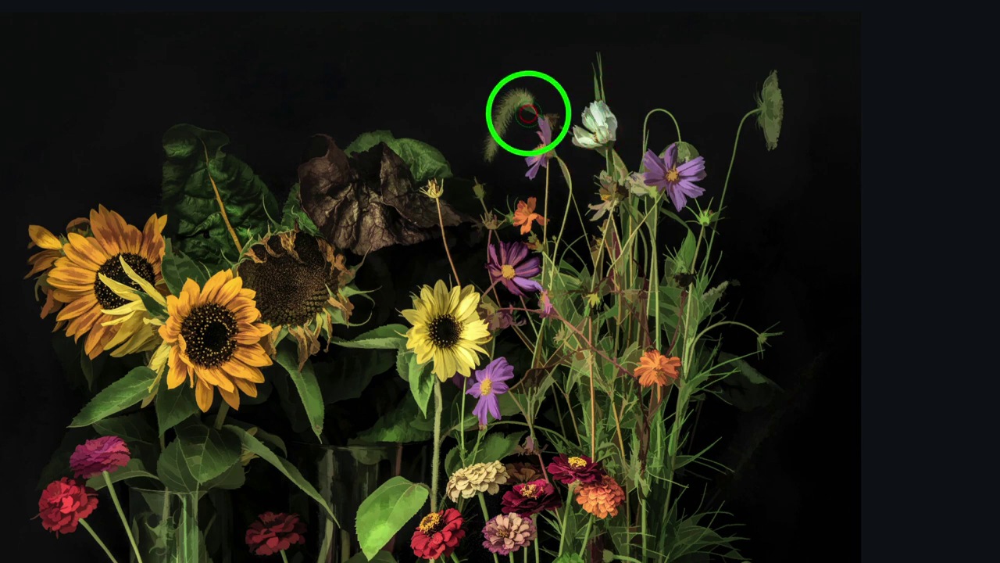
# - Mask the foxtail stem, the top-right leaf and the background right of the stems
pyautogui.moveTo(511, 99)
pyautogui.mouseDown()
pyautogui.moveTo(493, 143)
pyautogui.moveTo(513, 110)
pyautogui.mouseUp()
pyautogui.click(515, 104)
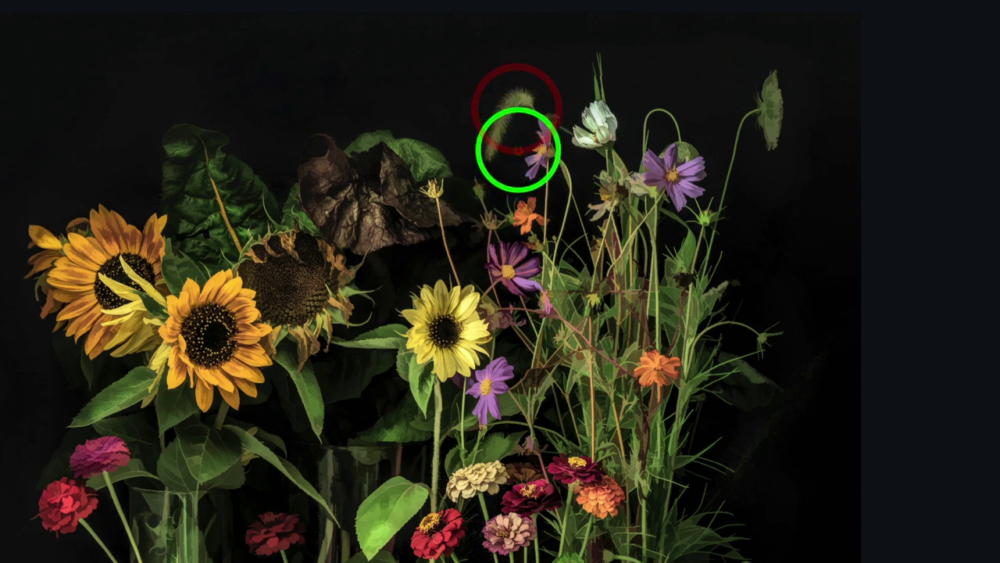
pyautogui.click(749, 143)
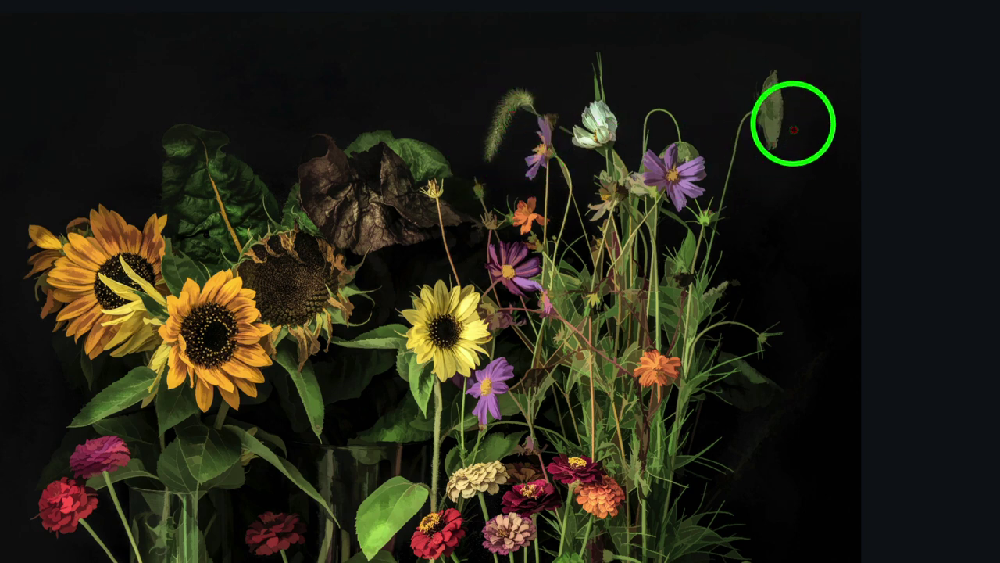
pyautogui.moveTo(769, 82); pyautogui.dragTo(766, 145)
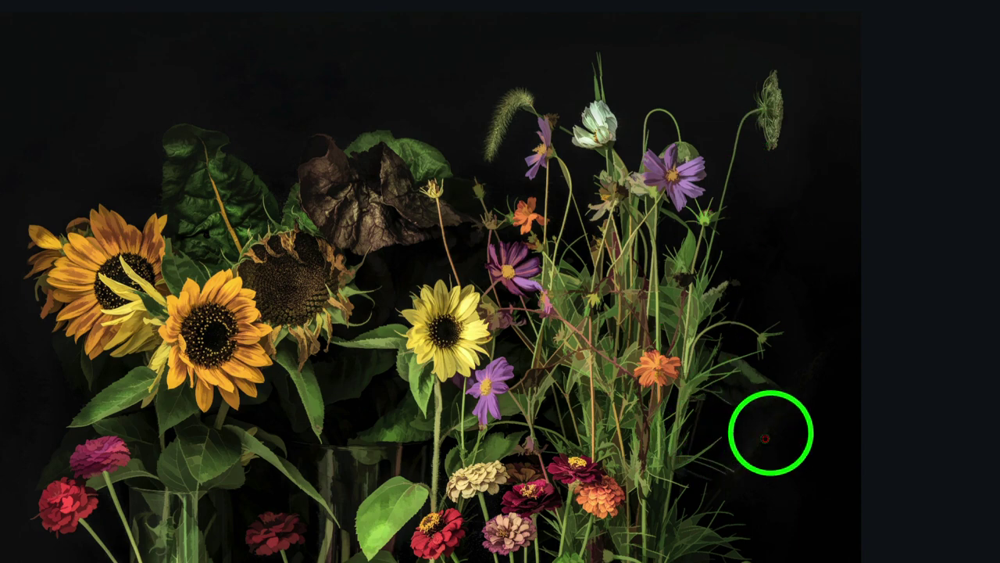
pyautogui.moveTo(771, 331); pyautogui.dragTo(756, 350)
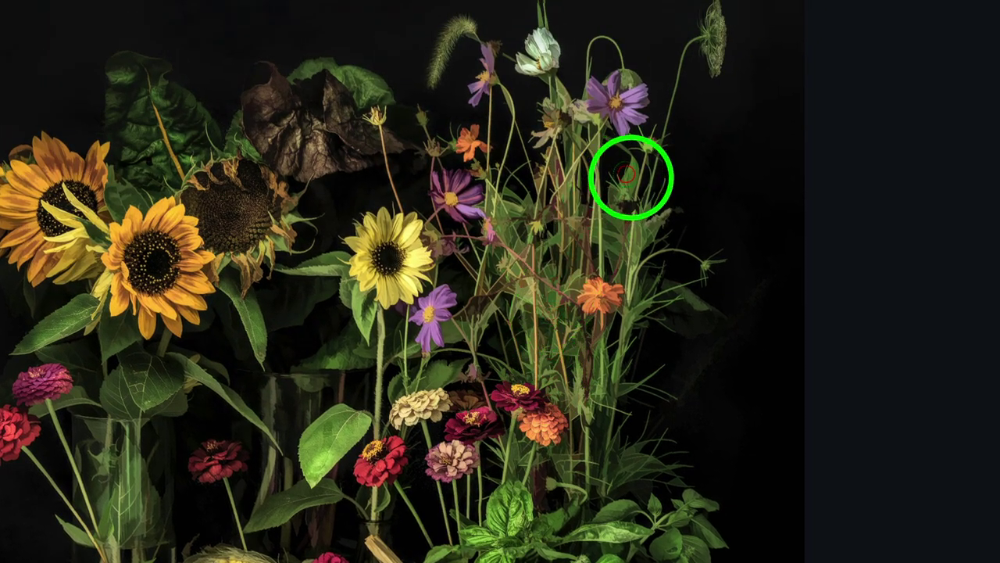
# - Mask the grass seed head and the stems below the orange flower and higher in the bouquet
pyautogui.moveTo(621, 234)
pyautogui.mouseDown()
pyautogui.moveTo(619, 249)
pyautogui.moveTo(619, 227)
pyautogui.moveTo(625, 246)
pyautogui.moveTo(643, 237)
pyautogui.mouseUp()
pyautogui.moveTo(634, 284); pyautogui.dragTo(622, 294)
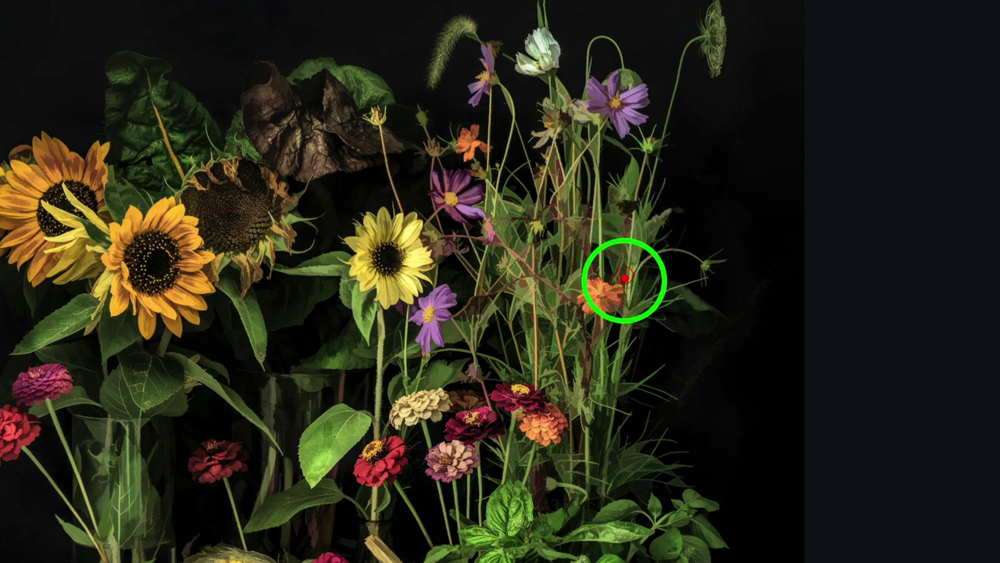
pyautogui.click(634, 272)
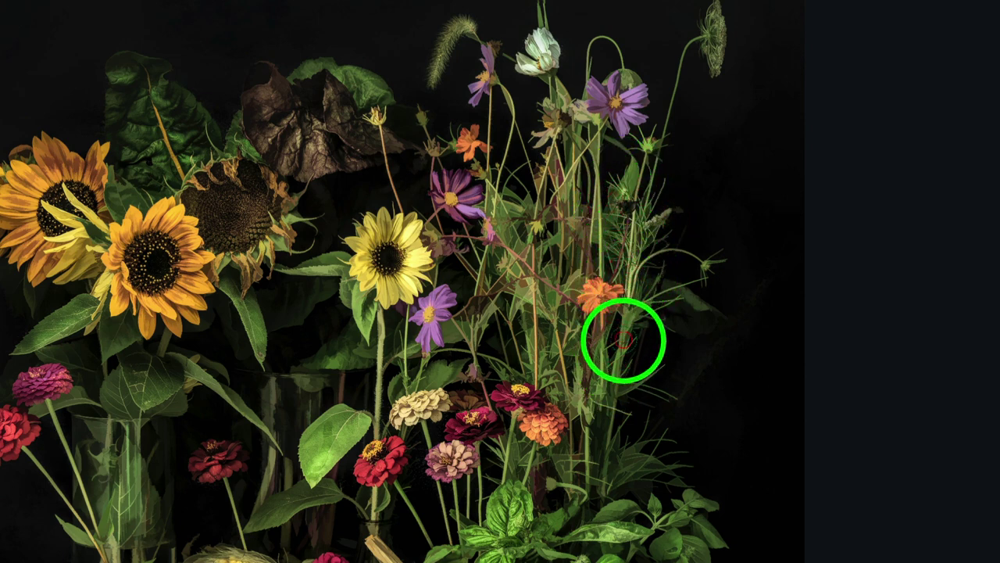
pyautogui.moveTo(623, 335)
pyautogui.mouseDown()
pyautogui.moveTo(632, 312)
pyautogui.moveTo(597, 369)
pyautogui.mouseUp()
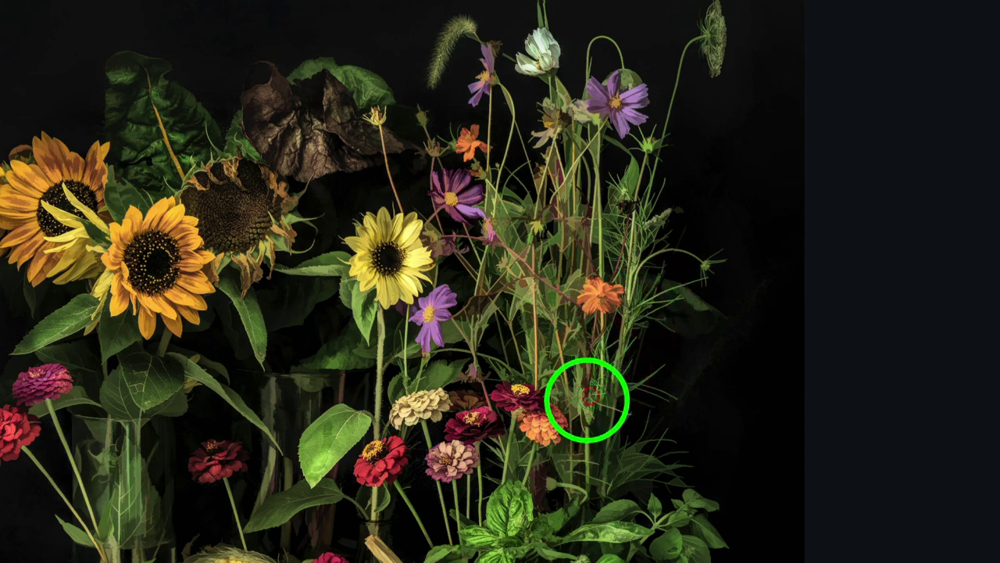
pyautogui.moveTo(563, 341); pyautogui.dragTo(565, 346)
pyautogui.moveTo(556, 180)
pyautogui.mouseDown()
pyautogui.moveTo(575, 126)
pyautogui.moveTo(574, 176)
pyautogui.moveTo(603, 200)
pyautogui.moveTo(593, 128)
pyautogui.moveTo(582, 235)
pyautogui.moveTo(625, 206)
pyautogui.mouseUp()
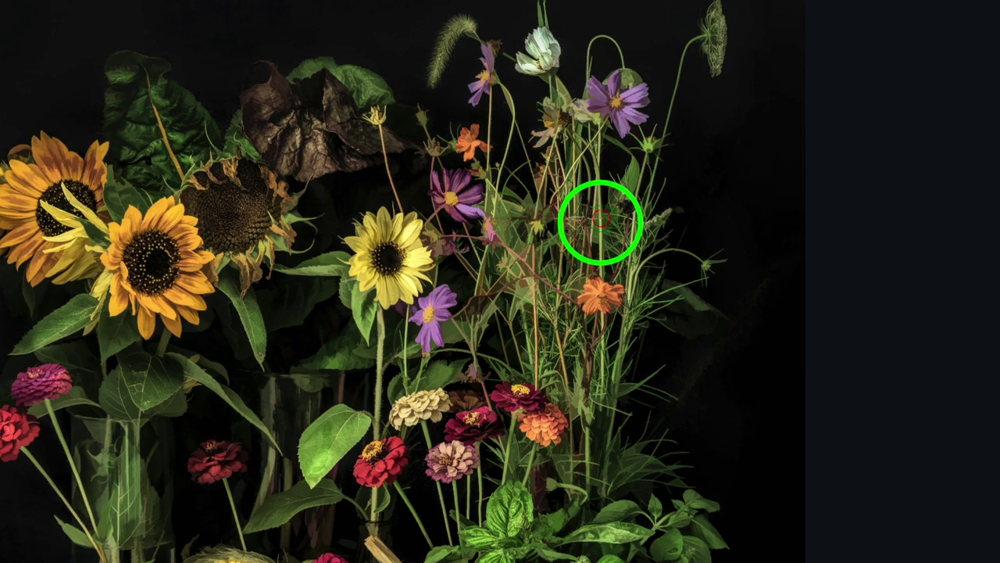
# - Mask the remaining stems around the orange flower, the zinnias and the lower leaves
pyautogui.moveTo(511, 247); pyautogui.dragTo(531, 274)
pyautogui.click(491, 226)
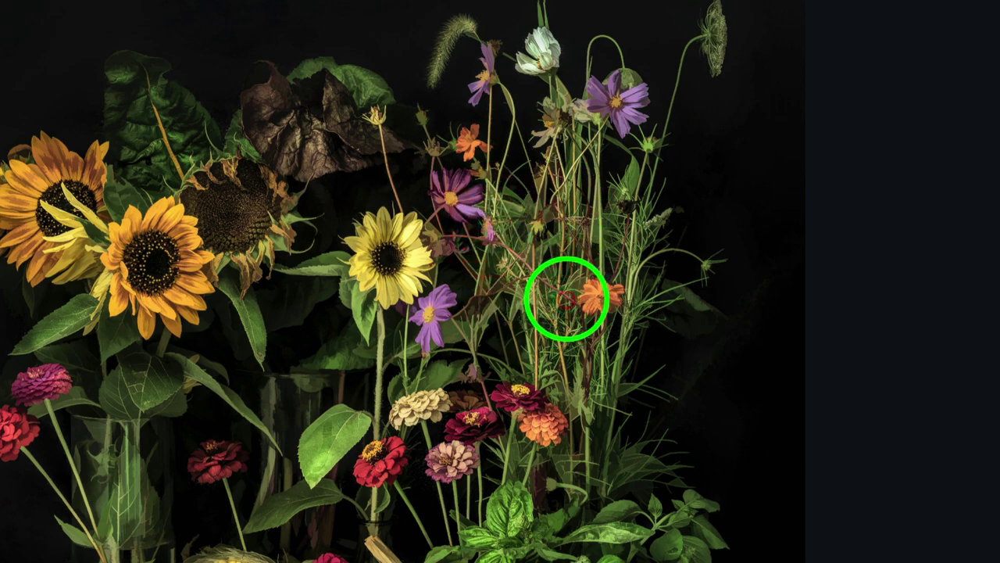
pyautogui.click(582, 202)
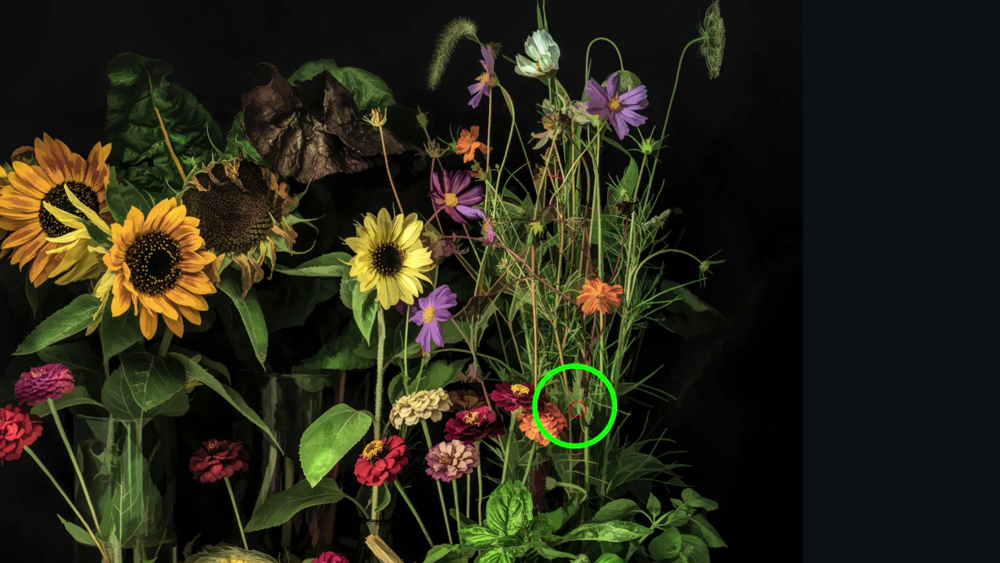
pyautogui.moveTo(567, 398)
pyautogui.mouseDown()
pyautogui.moveTo(590, 438)
pyautogui.moveTo(611, 412)
pyautogui.moveTo(602, 396)
pyautogui.moveTo(576, 467)
pyautogui.moveTo(566, 444)
pyautogui.moveTo(575, 468)
pyautogui.moveTo(615, 468)
pyautogui.moveTo(603, 441)
pyautogui.moveTo(591, 463)
pyautogui.moveTo(587, 414)
pyautogui.mouseUp()
pyautogui.click(568, 521)
pyautogui.moveTo(567, 521); pyautogui.dragTo(622, 336)
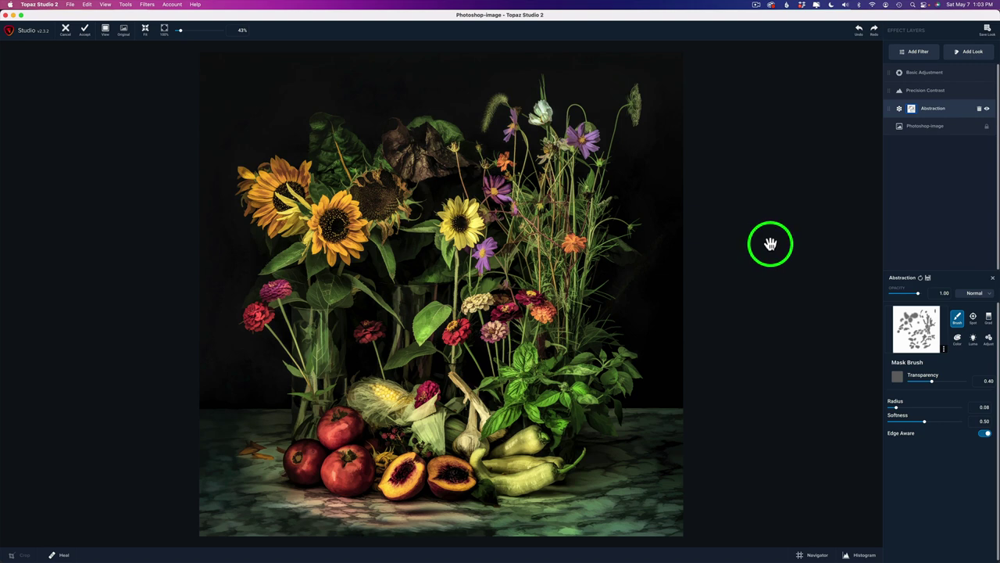
# - Compare against the unedited original with the backslash key, then return to the painterly version
pyautogui.press('\\')
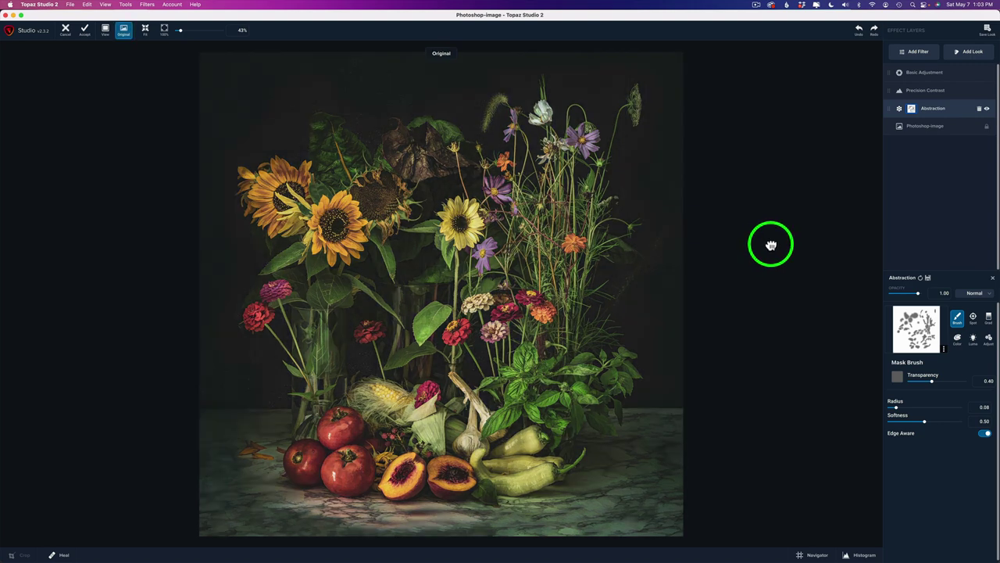
pyautogui.press('\\')
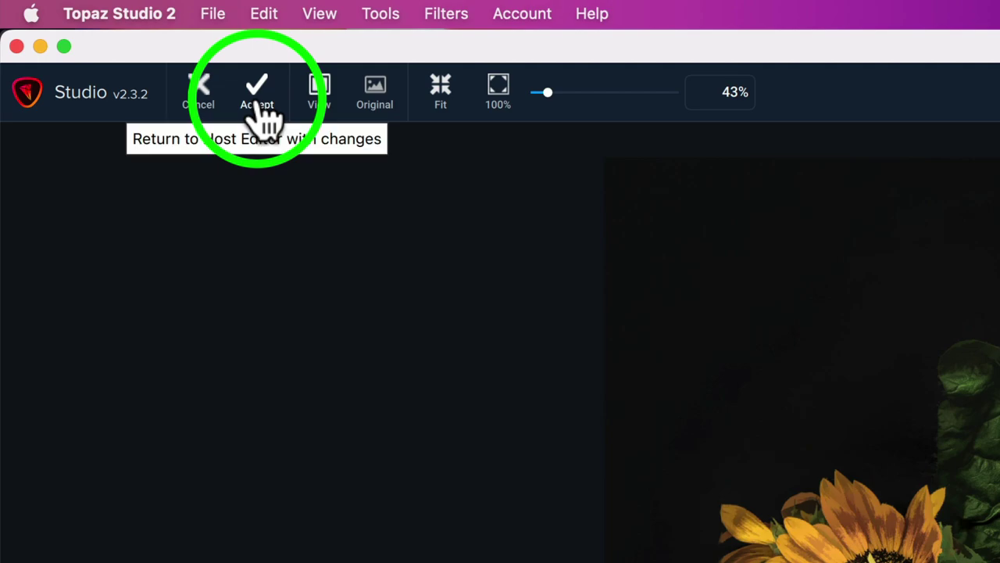
# - Accept the Topaz Studio 2 edits to send the painterly image back to Photoshop
pyautogui.click(263, 119)
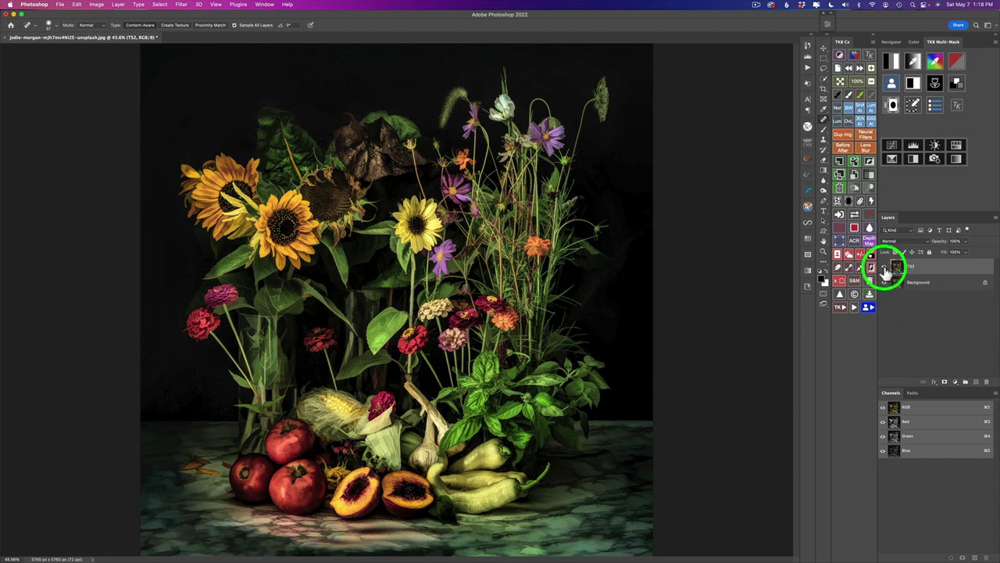
pyautogui.click(885, 268)
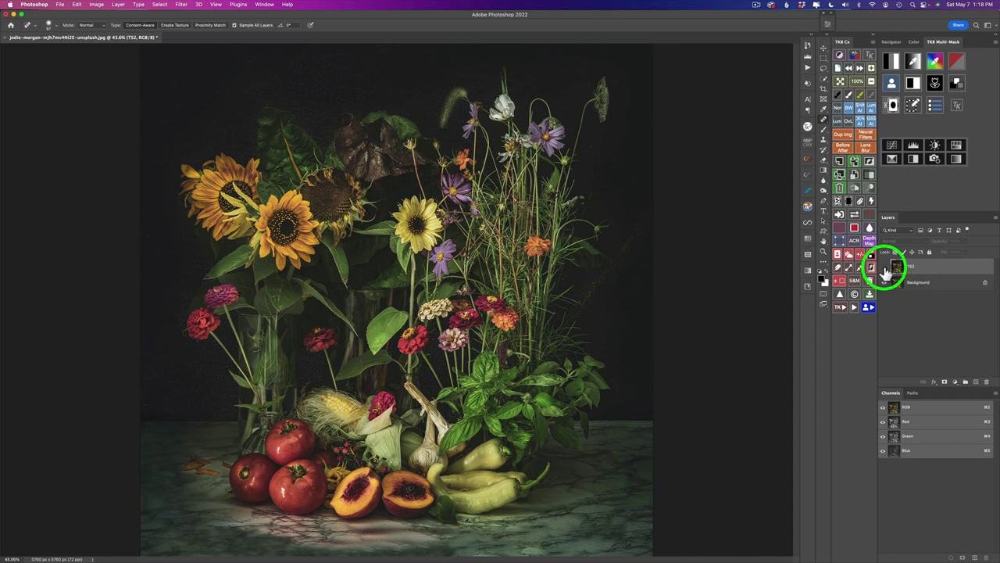
pyautogui.click(886, 268)
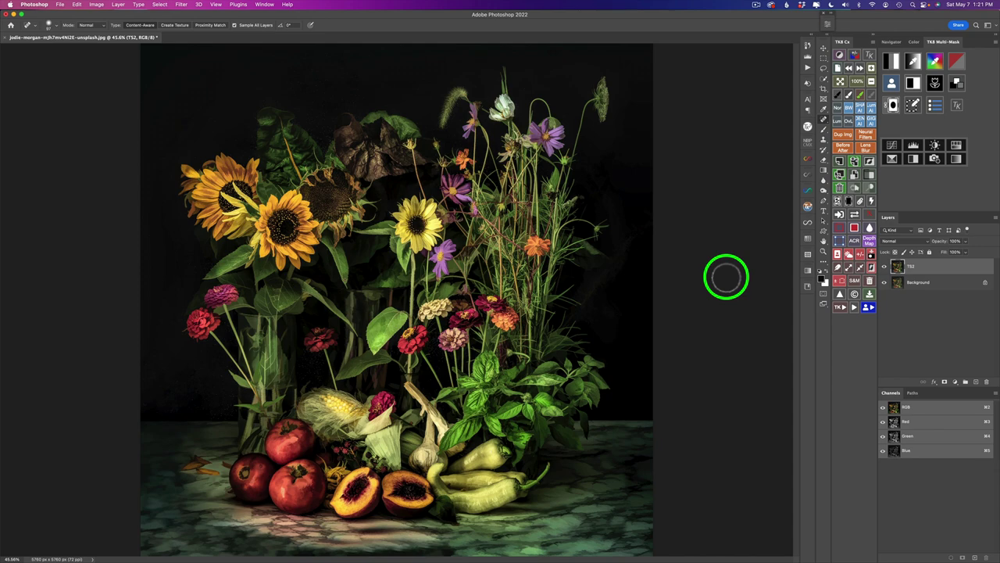
pyautogui.scroll(1, 313, 188)
pyautogui.scroll(5, 313, 187)
pyautogui.hscroll(-5, 313, 187)
pyautogui.scroll(2, 313, 188)
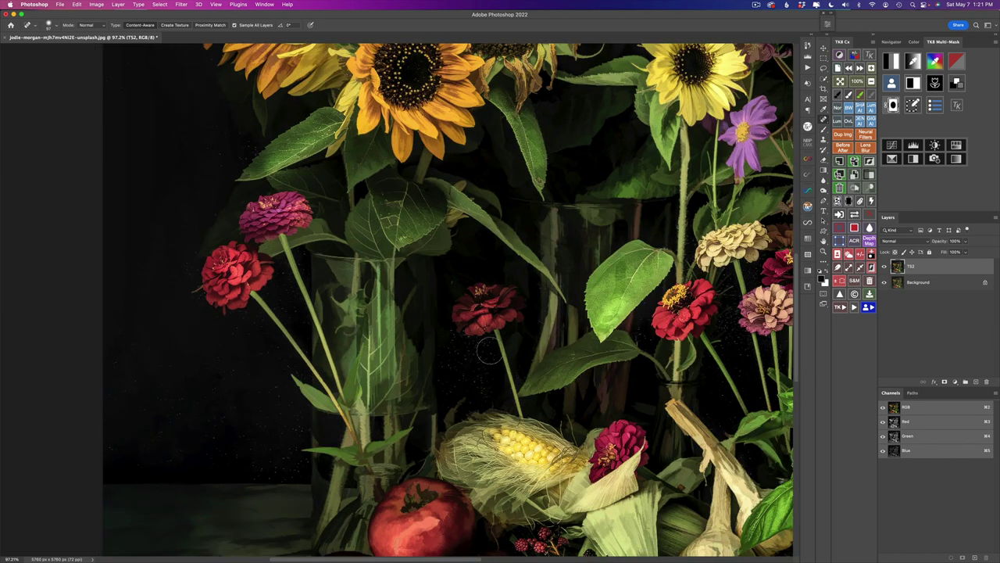
pyautogui.scroll(5, 442, 313)
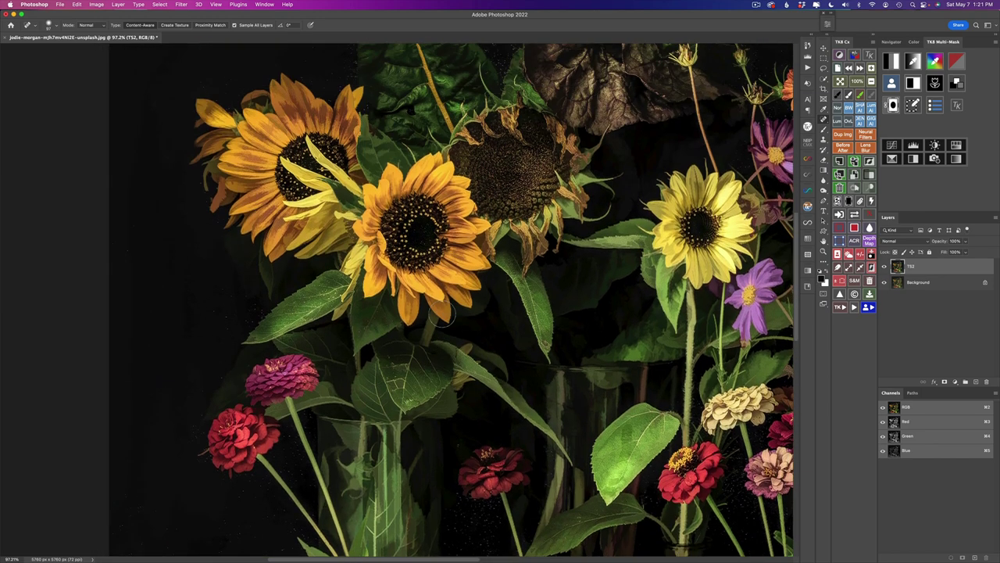
pyautogui.hscroll(3, 439, 313)
pyautogui.scroll(2, 440, 313)
pyautogui.hscroll(2, 440, 313)
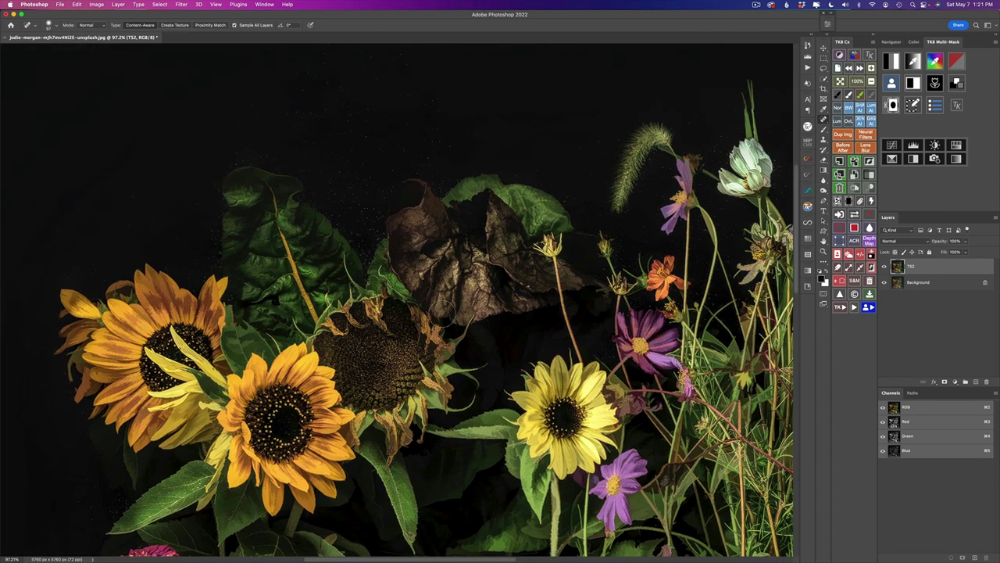
pyautogui.hscroll(1, 440, 312)
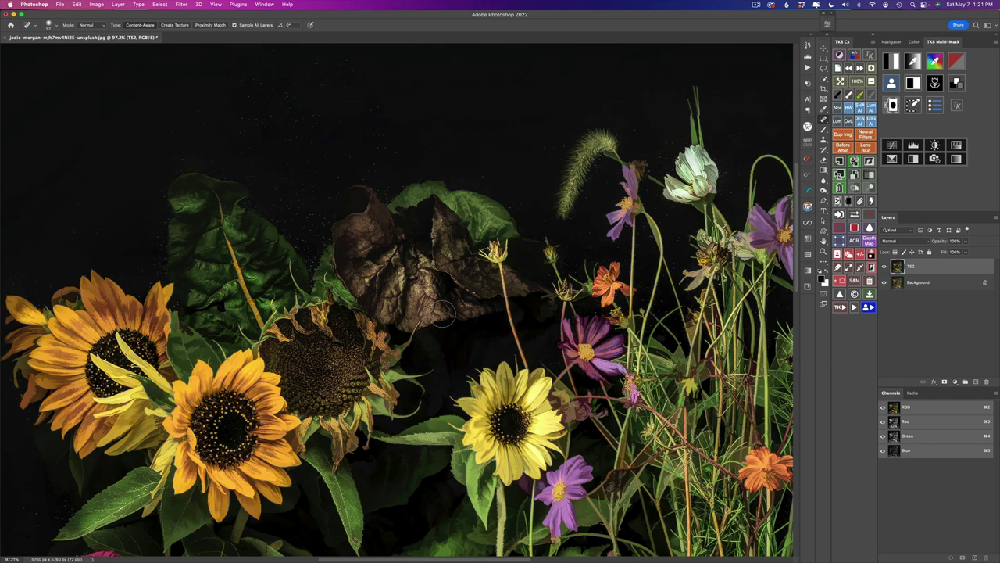
# - Duplicate the TS2 layer as TS2 copy and go to Filter > Noise
pyautogui.click(953, 336)
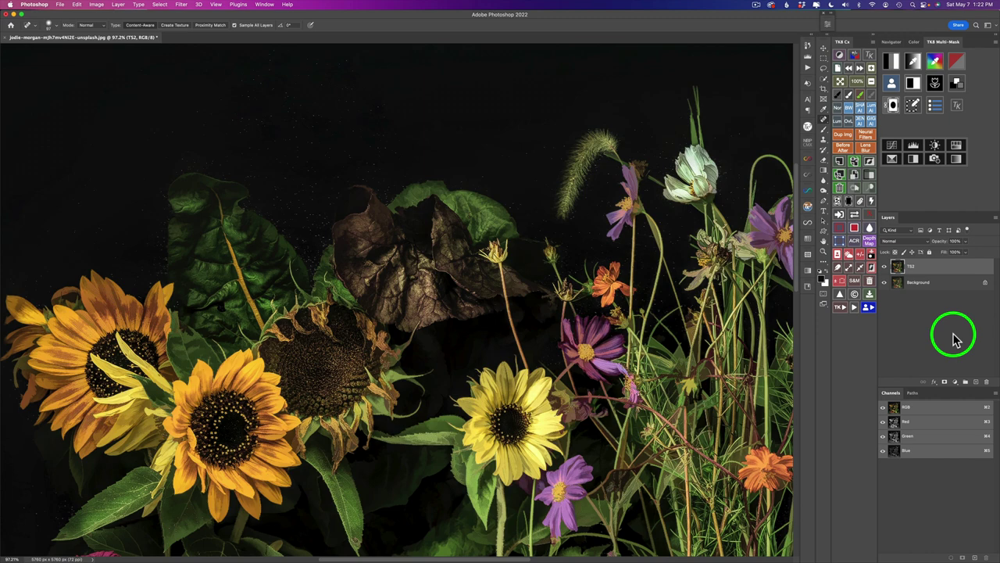
pyautogui.moveTo(927, 277); pyautogui.dragTo(924, 270)
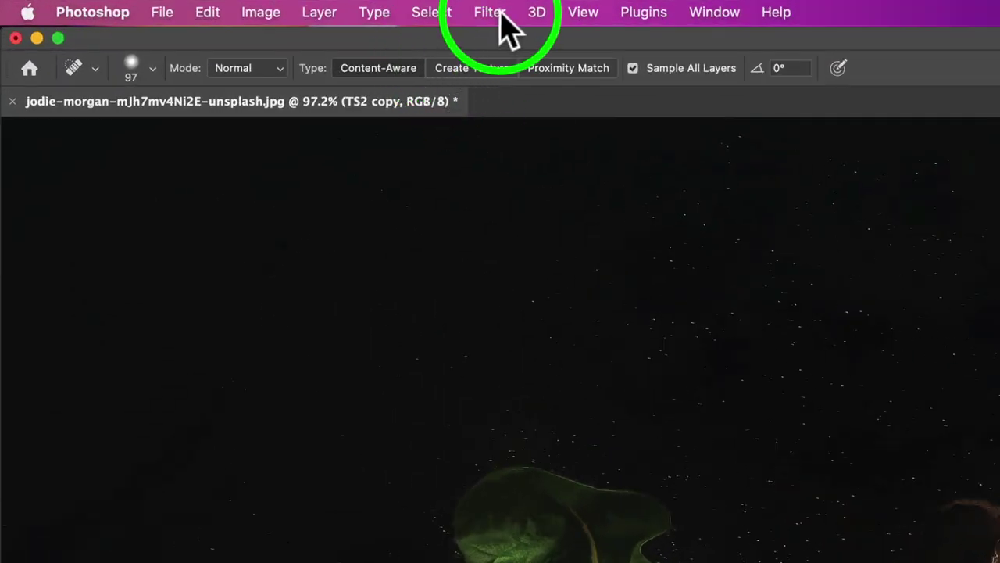
pyautogui.click(490, 13)
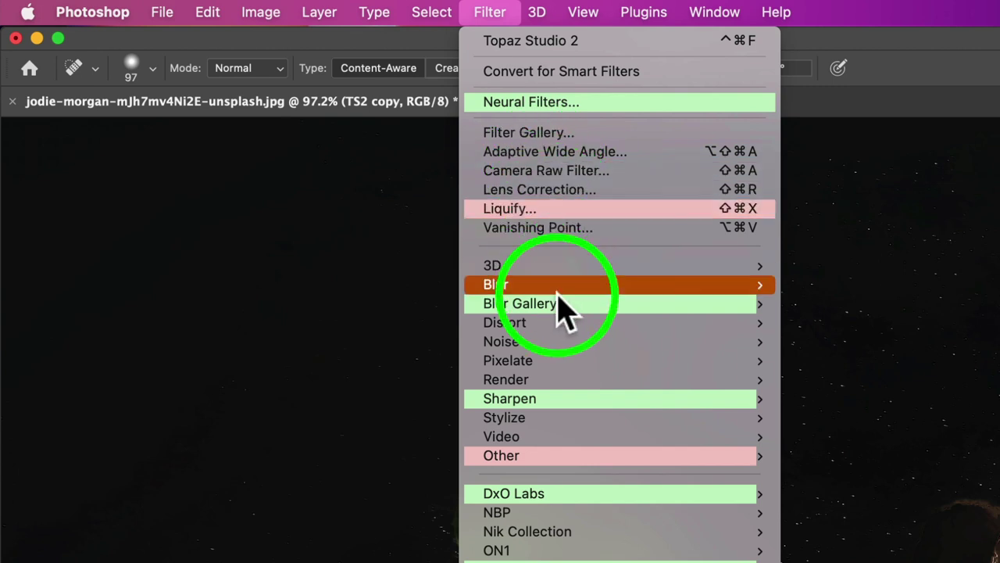
pyautogui.moveTo(563, 344)
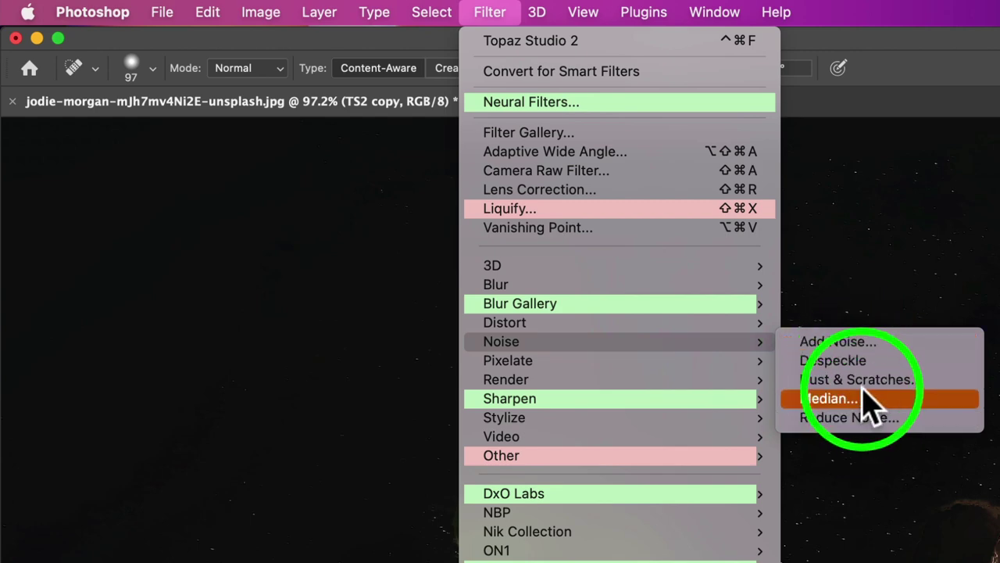
# - Start Dust & Scratches and move its dialog aside to inspect the image preview
pyautogui.click(840, 381)
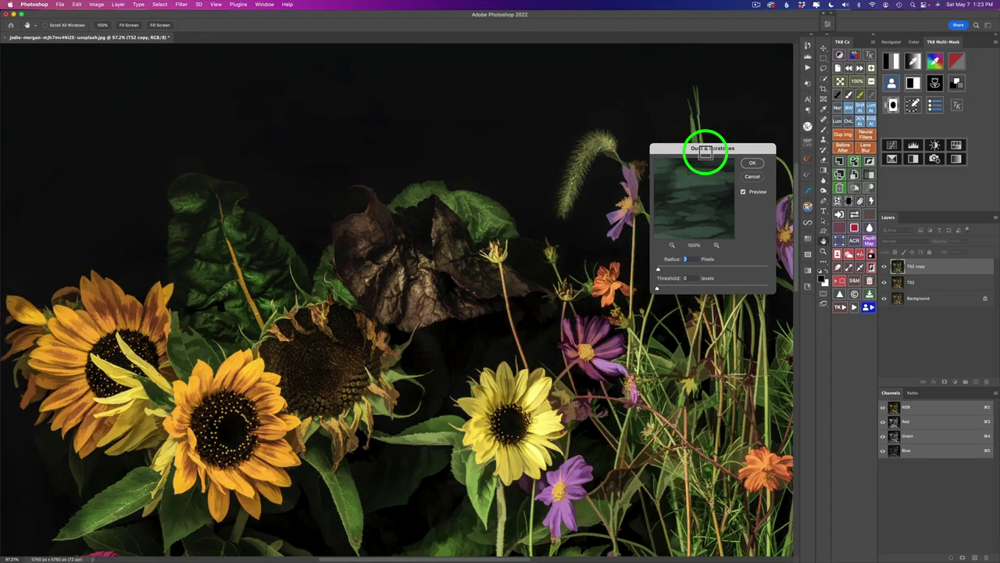
pyautogui.moveTo(706, 150); pyautogui.dragTo(617, 143)
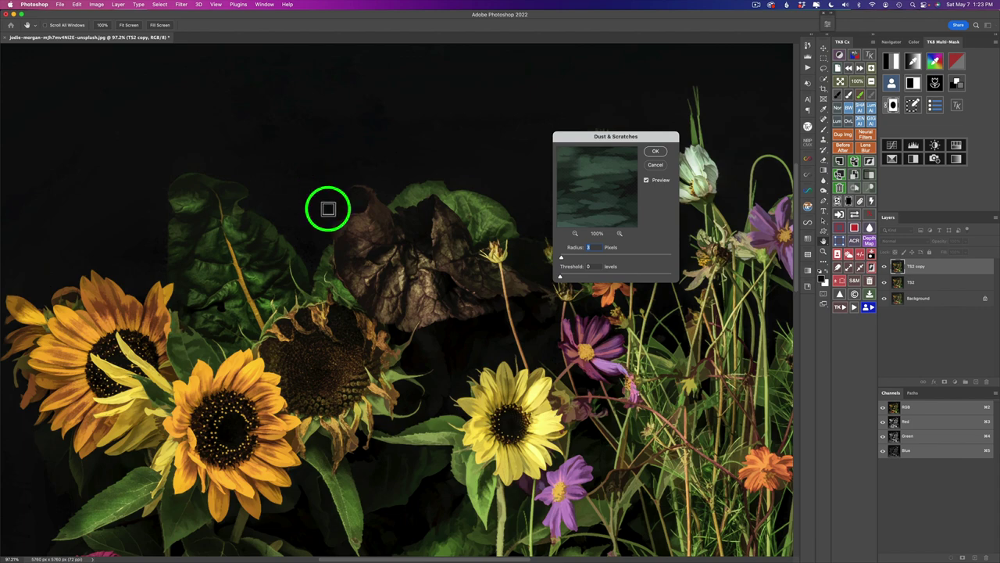
pyautogui.scroll(-10, 328, 288)
pyautogui.scroll(-3, 328, 288)
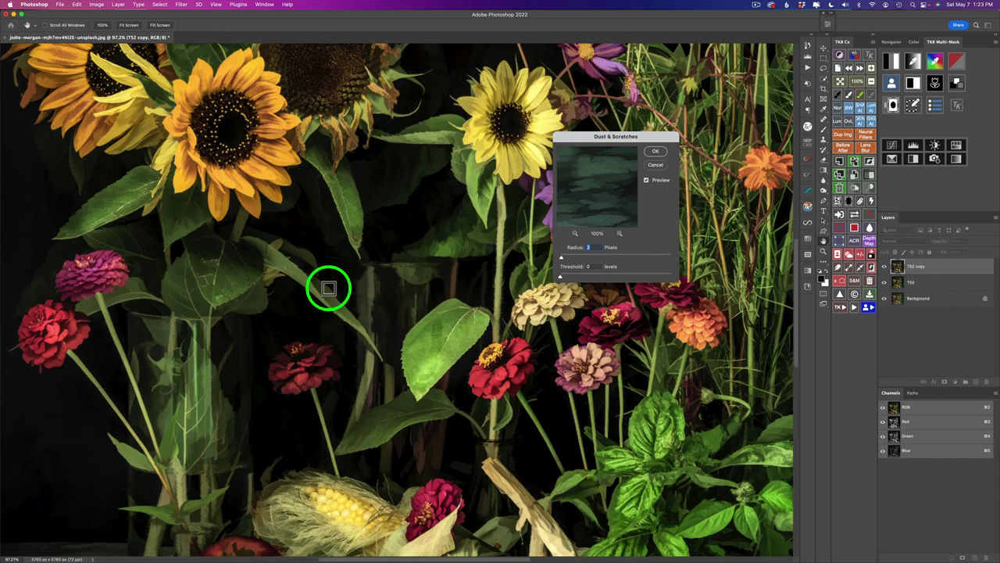
pyautogui.hscroll(-5, 328, 287)
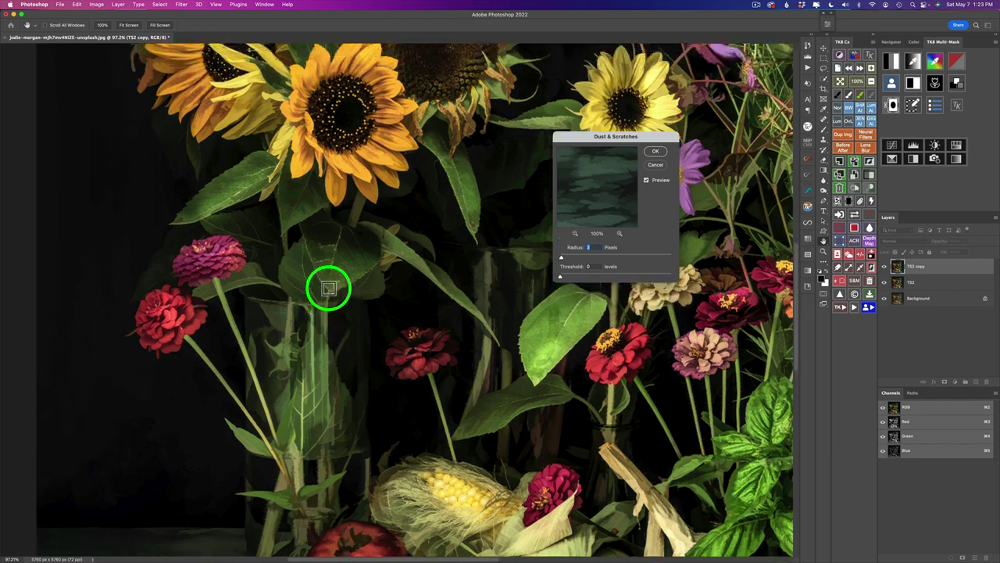
pyautogui.scroll(12, 328, 290)
pyautogui.hscroll(3, 328, 289)
pyautogui.hscroll(3, 327, 290)
pyautogui.scroll(1, 326, 289)
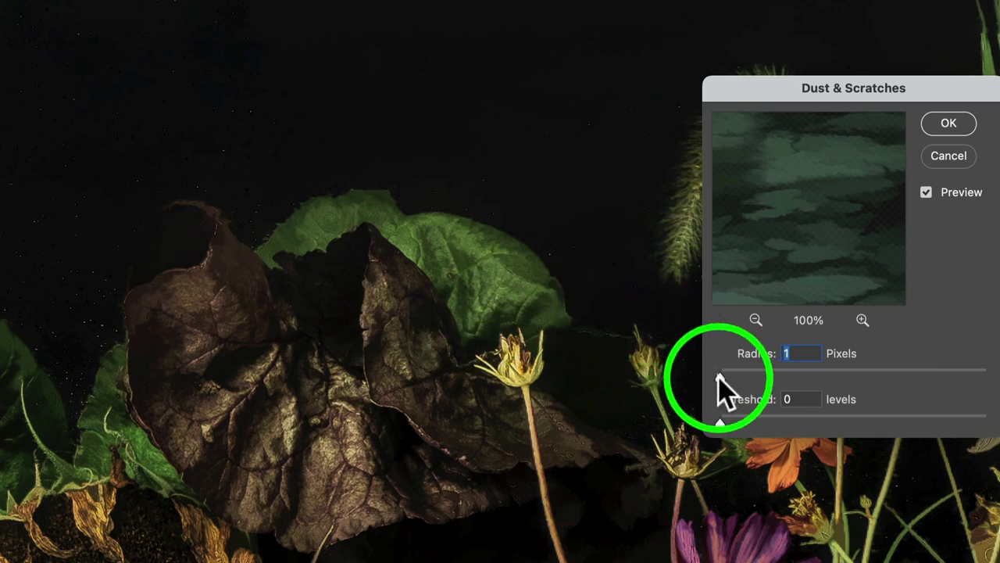
# - Raise the Dust & Scratches Radius to 3 pixels, leaving Threshold at 0 levels
pyautogui.moveTo(719, 375); pyautogui.dragTo(722, 373)
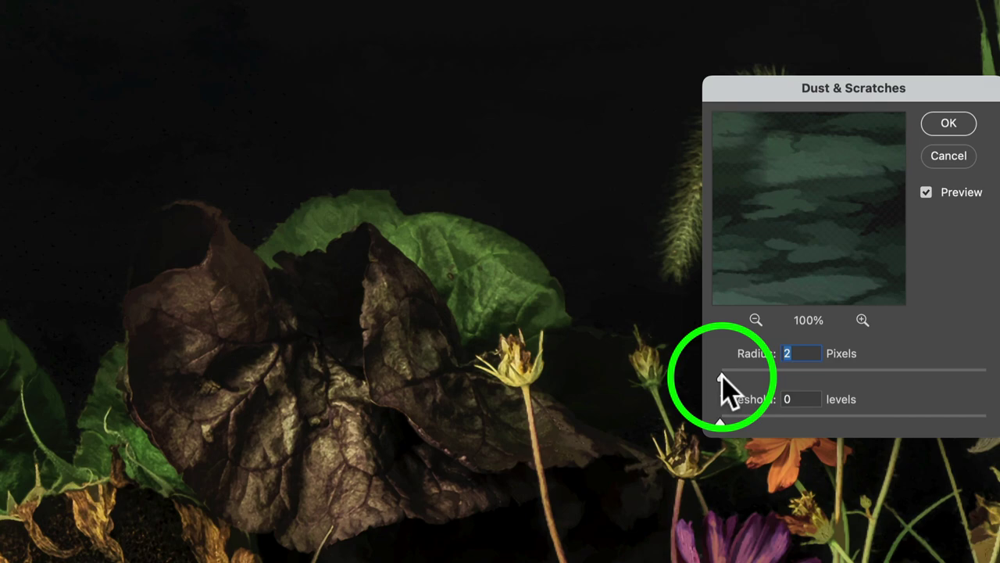
pyautogui.scroll(-10, 533, 402)
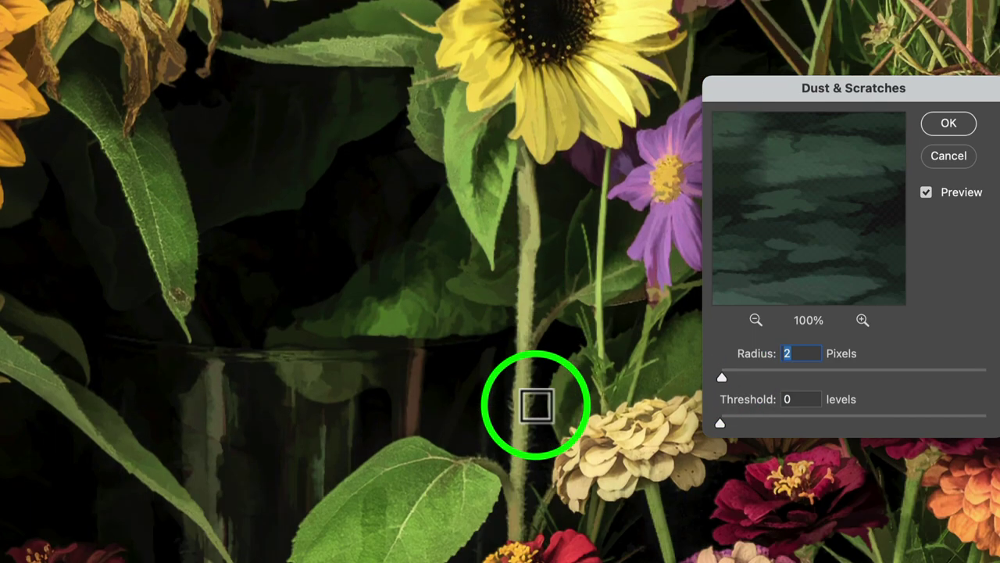
pyautogui.scroll(-15, 534, 402)
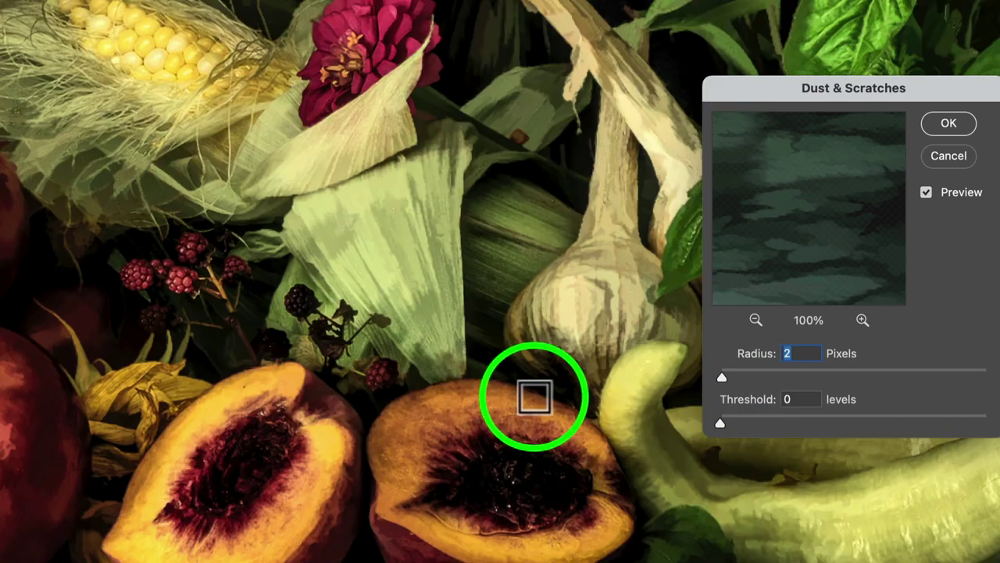
pyautogui.scroll(20, 451, 375)
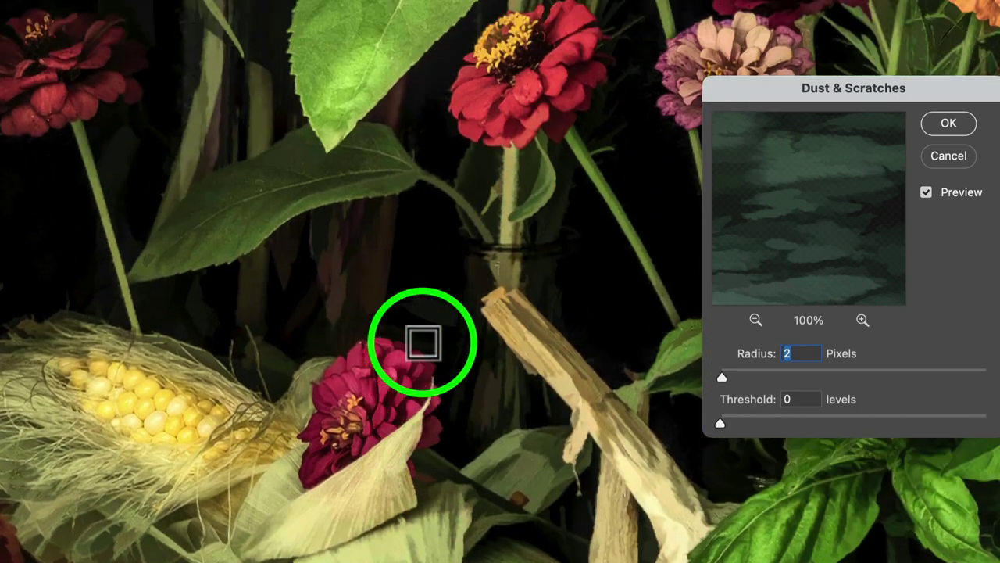
pyautogui.scroll(20, 423, 343)
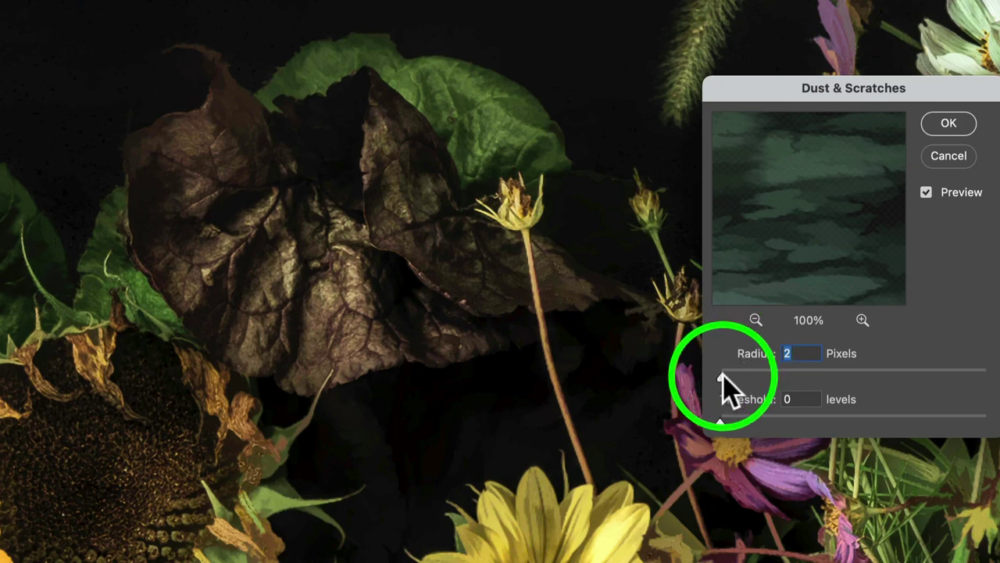
pyautogui.click(721, 376)
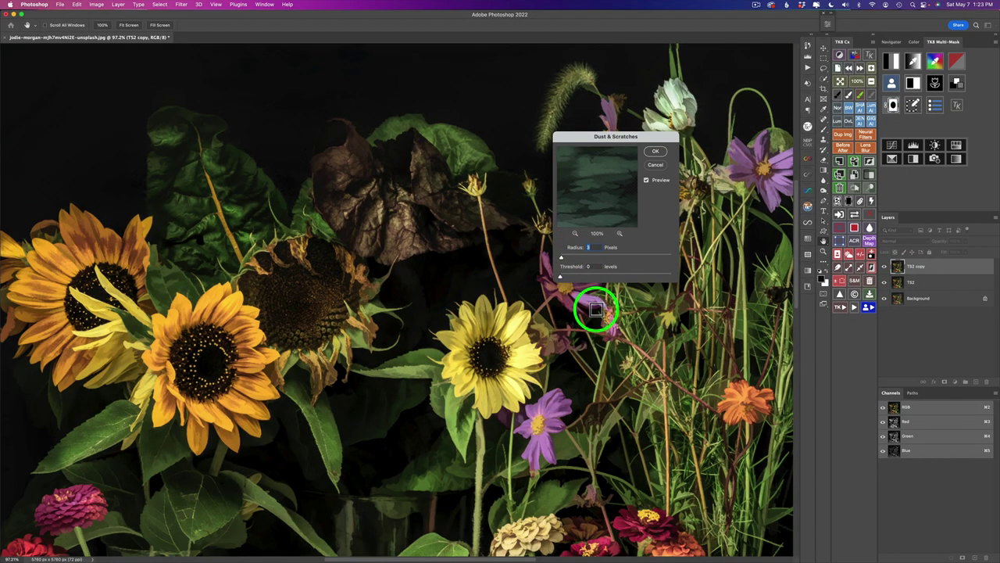
# - Apply Dust & Scratches and give TS2 copy a black hide-all layer mask
pyautogui.click(655, 154)
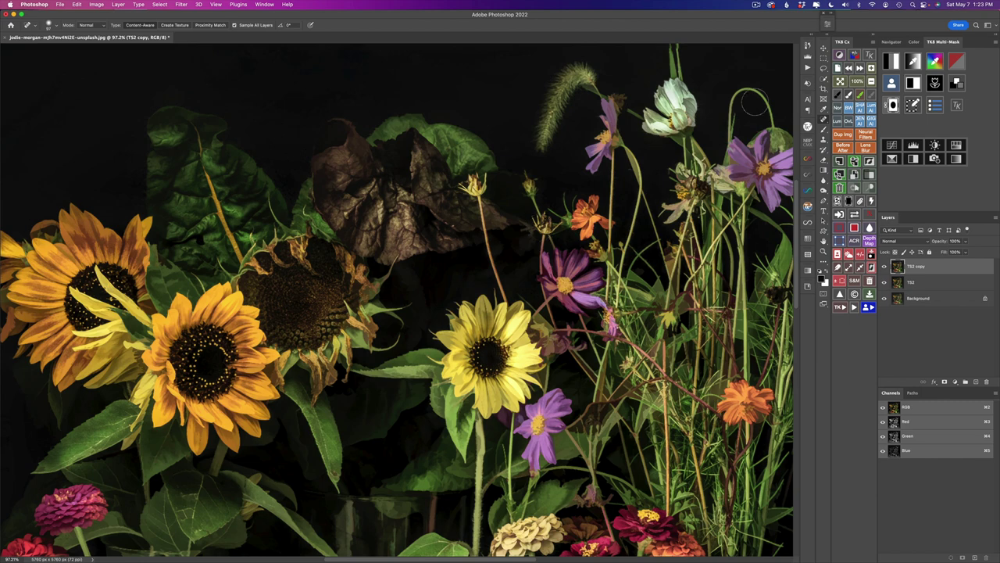
pyautogui.click(847, 84)
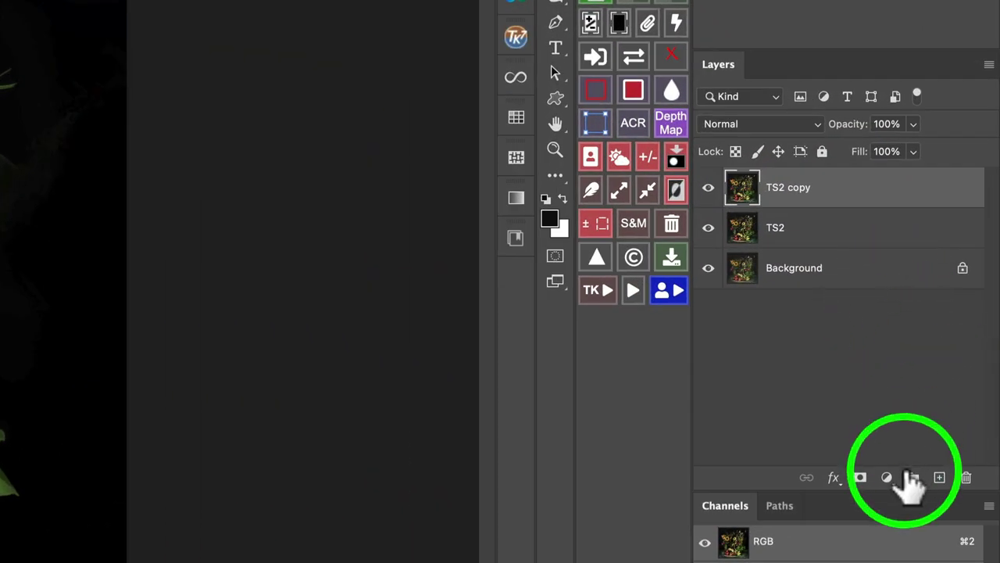
pyautogui.keyDown('alt'); pyautogui.click(860, 477); pyautogui.keyUp('alt')
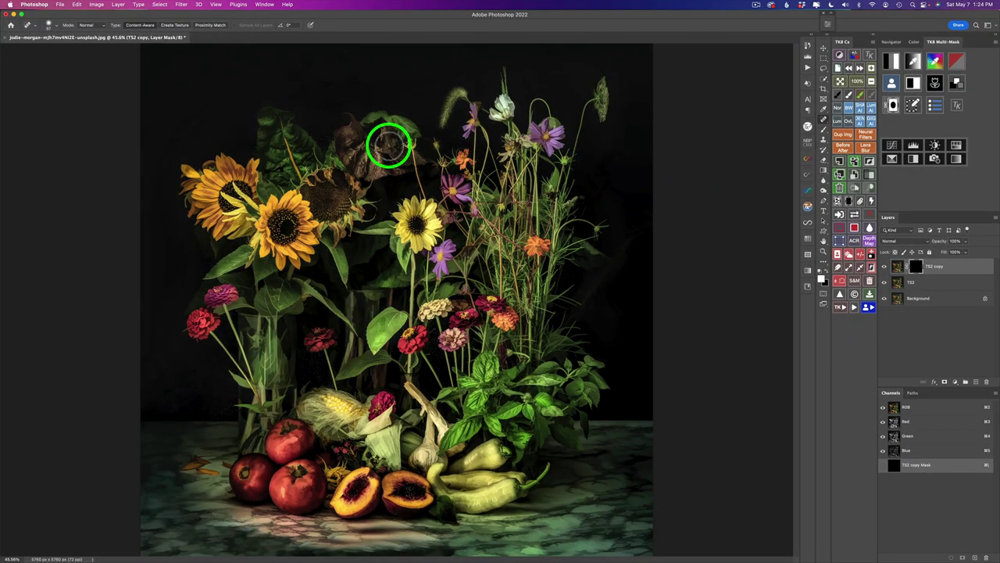
pyautogui.scroll(6, 258, 221)
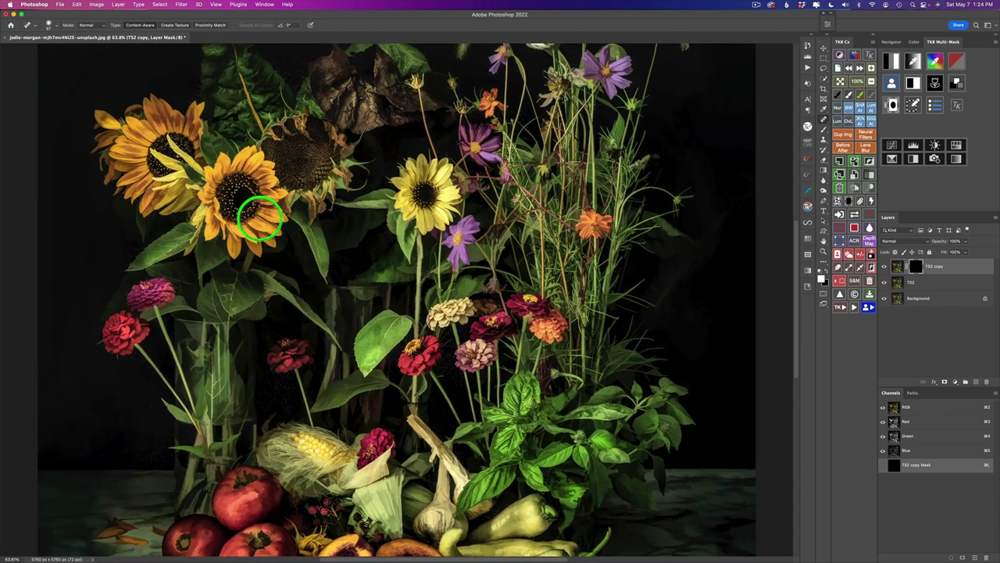
pyautogui.hscroll(-5, 260, 219)
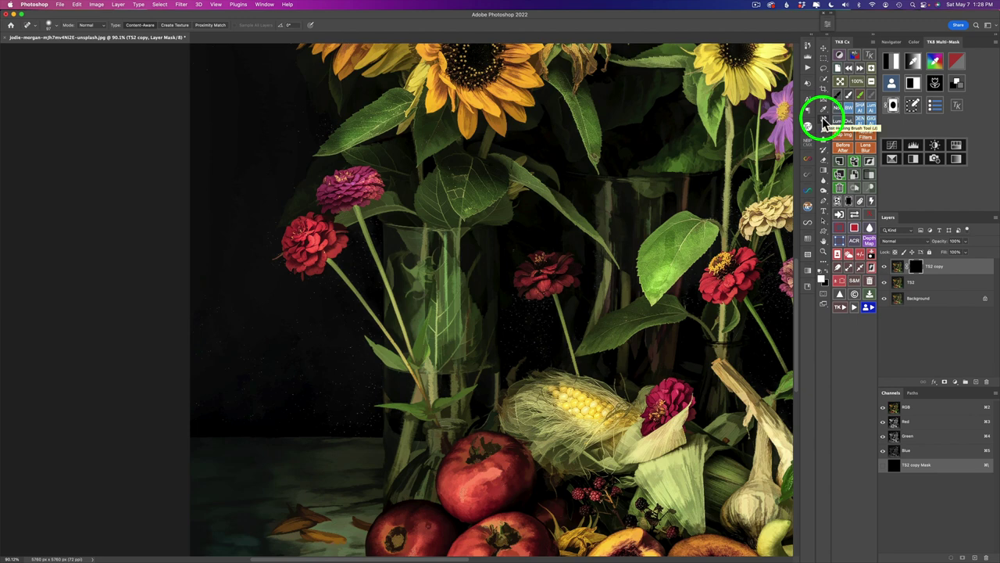
# - Paint white with the Brush on the TS2 copy mask over the speckled dark background
pyautogui.press('b')
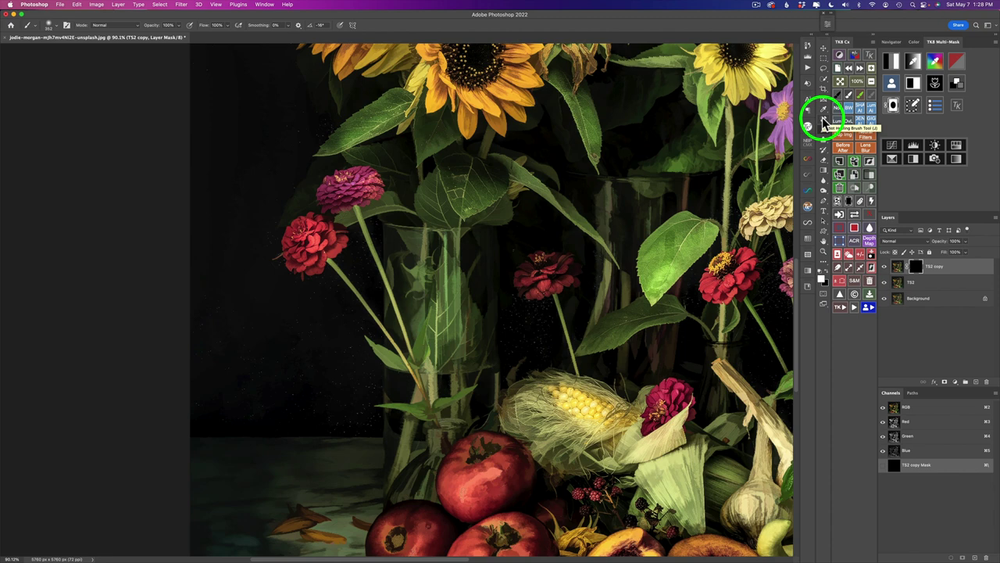
pyautogui.click(826, 286)
pyautogui.click(920, 268)
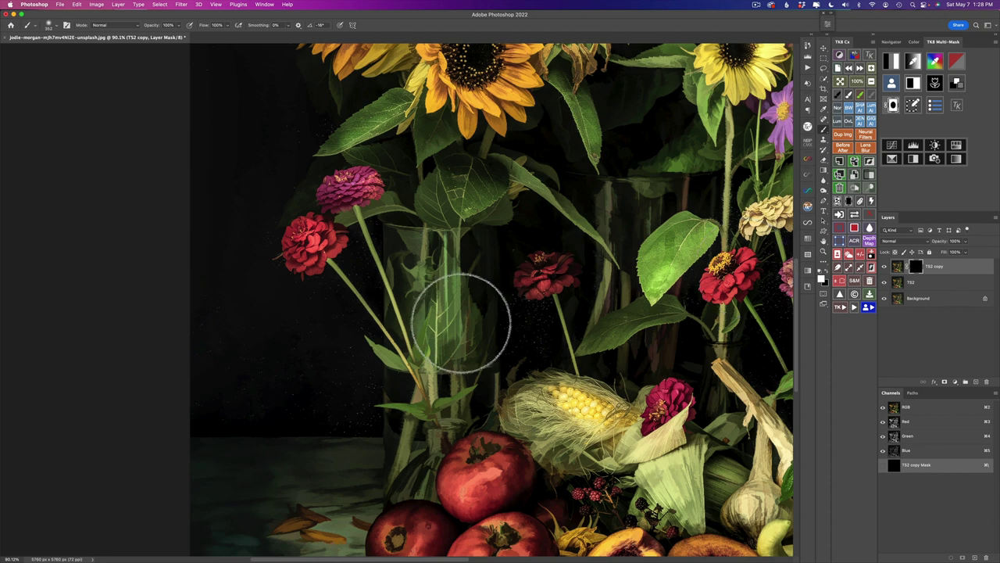
pyautogui.click(176, 30)
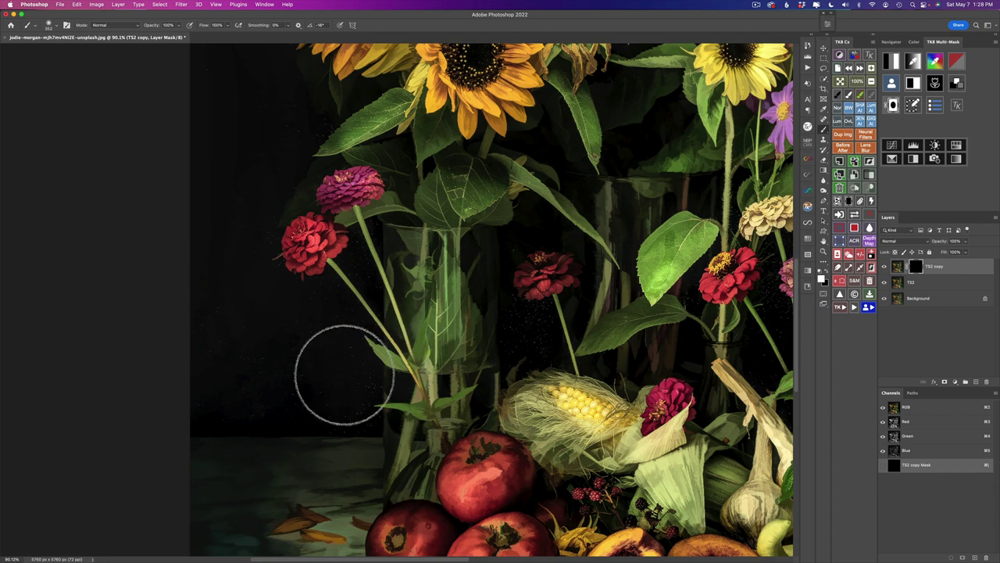
pyautogui.click(339, 368)
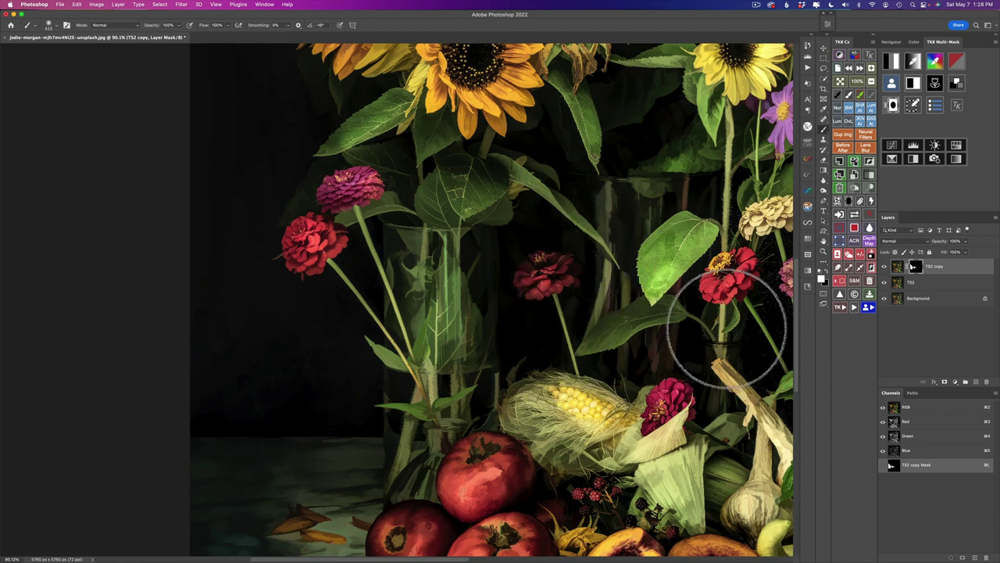
pyautogui.moveTo(703, 337)
pyautogui.mouseDown()
pyautogui.moveTo(427, 362)
pyautogui.moveTo(442, 363)
pyautogui.mouseUp()
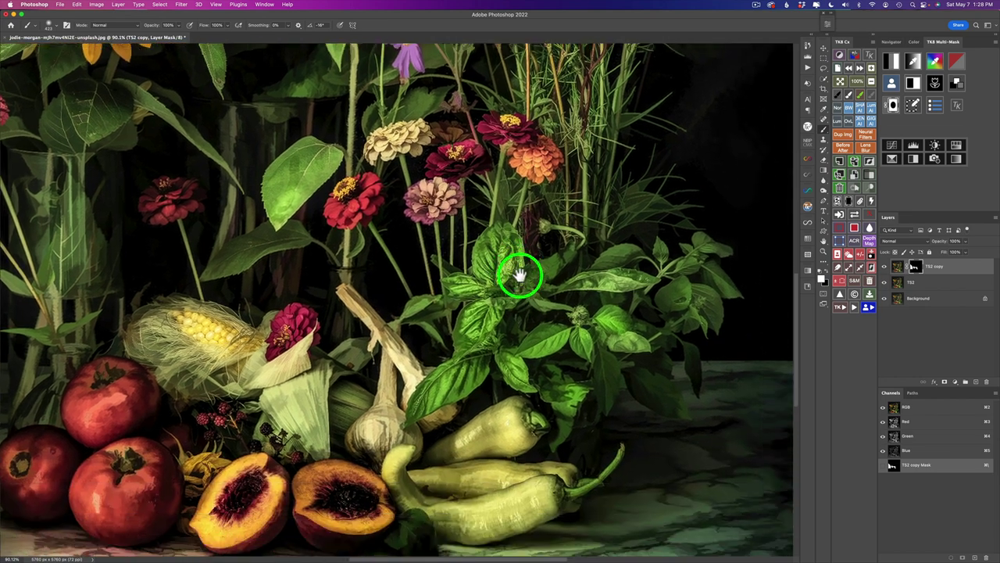
# - Reveal the speck-free background on the upper, left and sunflower areas by painting the mask white
pyautogui.moveTo(519, 273); pyautogui.dragTo(424, 496)
pyautogui.moveTo(523, 201)
pyautogui.mouseDown()
pyautogui.moveTo(522, 295)
pyautogui.moveTo(585, 487)
pyautogui.mouseUp()
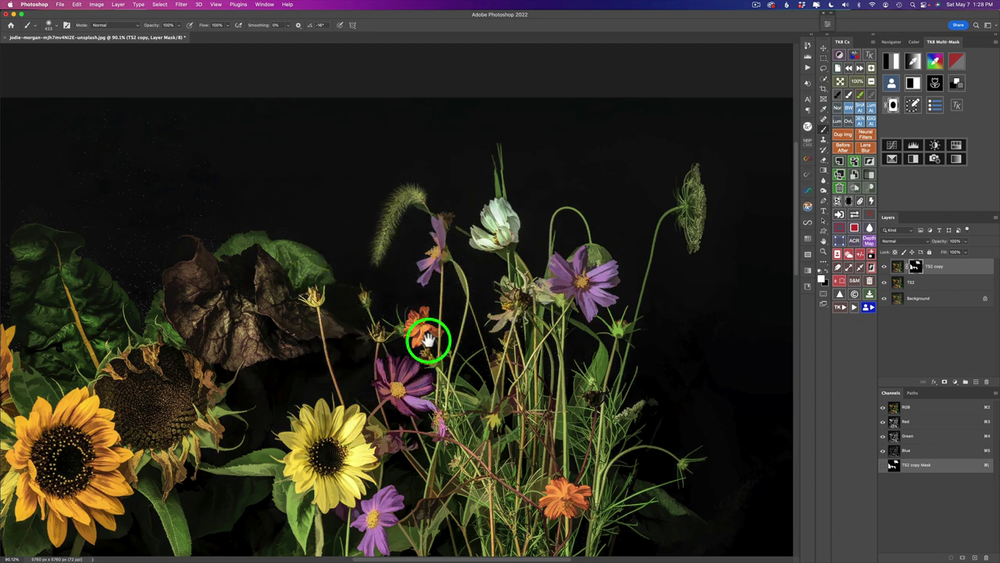
pyautogui.moveTo(428, 337)
pyautogui.mouseDown()
pyautogui.moveTo(685, 342)
pyautogui.moveTo(727, 332)
pyautogui.mouseUp()
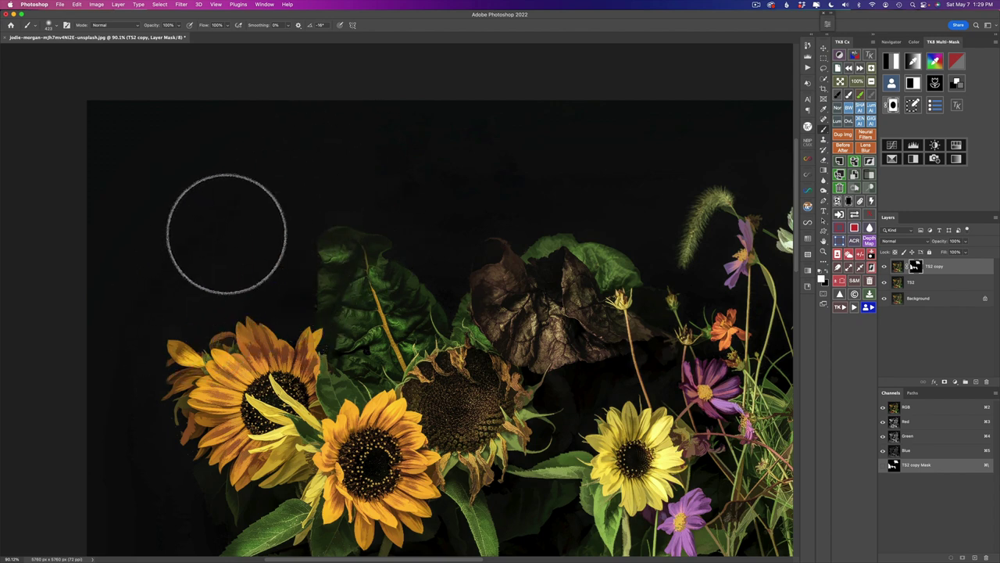
pyautogui.press('h')
pyautogui.moveTo(261, 380); pyautogui.dragTo(442, 200)
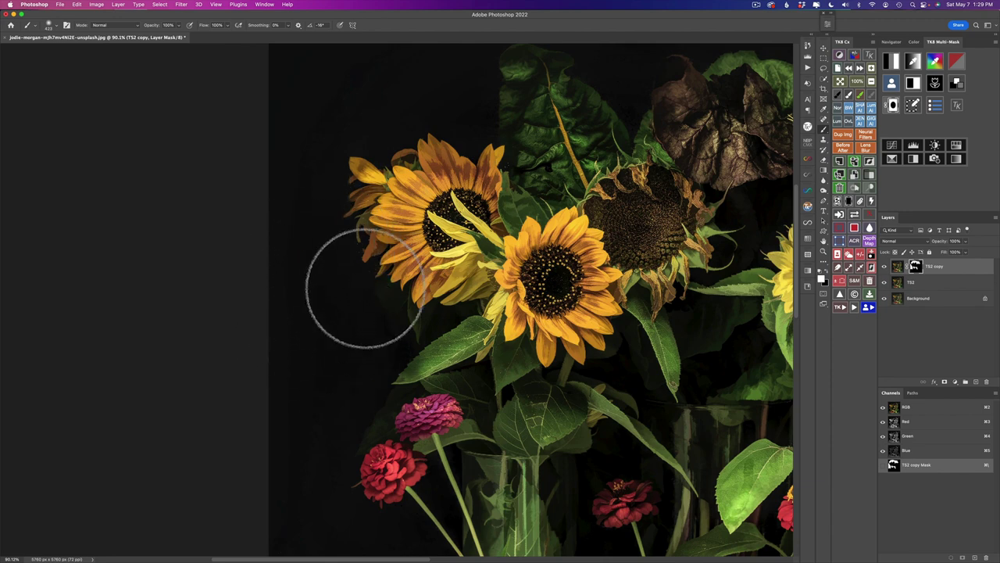
pyautogui.press('space')
pyautogui.moveTo(390, 334)
pyautogui.mouseDown()
pyautogui.moveTo(414, 283)
pyautogui.moveTo(431, 207)
pyautogui.moveTo(423, 200)
pyautogui.mouseUp()
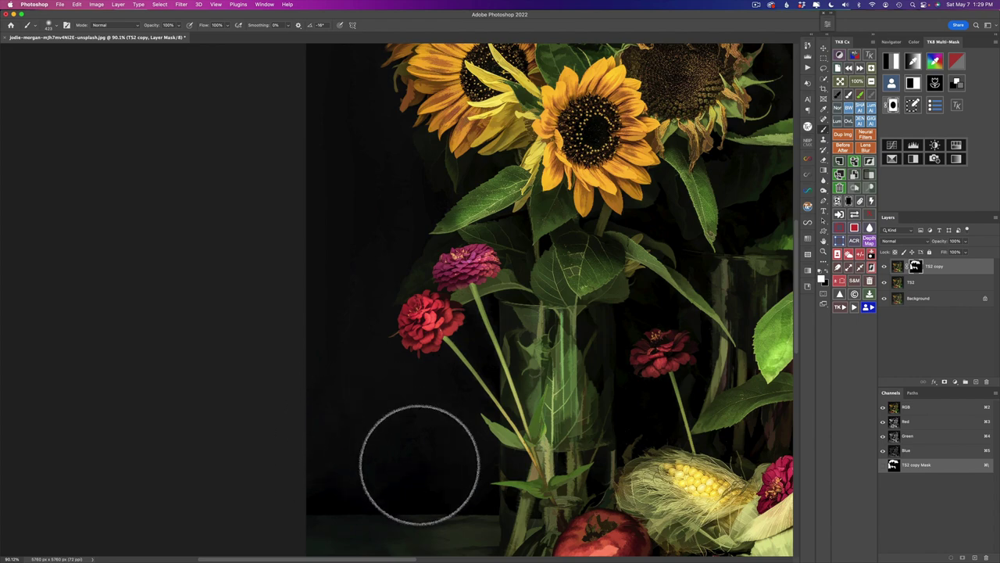
# - Continue painting the mask white around the vase, tall grasses, orange flowers and sunflowers
pyautogui.press('space')
pyautogui.moveTo(598, 418)
pyautogui.mouseDown()
pyautogui.moveTo(513, 362)
pyautogui.moveTo(403, 336)
pyautogui.mouseUp()
pyautogui.moveTo(615, 317); pyautogui.dragTo(451, 383)
pyautogui.press('space')
pyautogui.click(438, 297)
pyautogui.moveTo(437, 297); pyautogui.dragTo(540, 321)
pyautogui.click(826, 126)
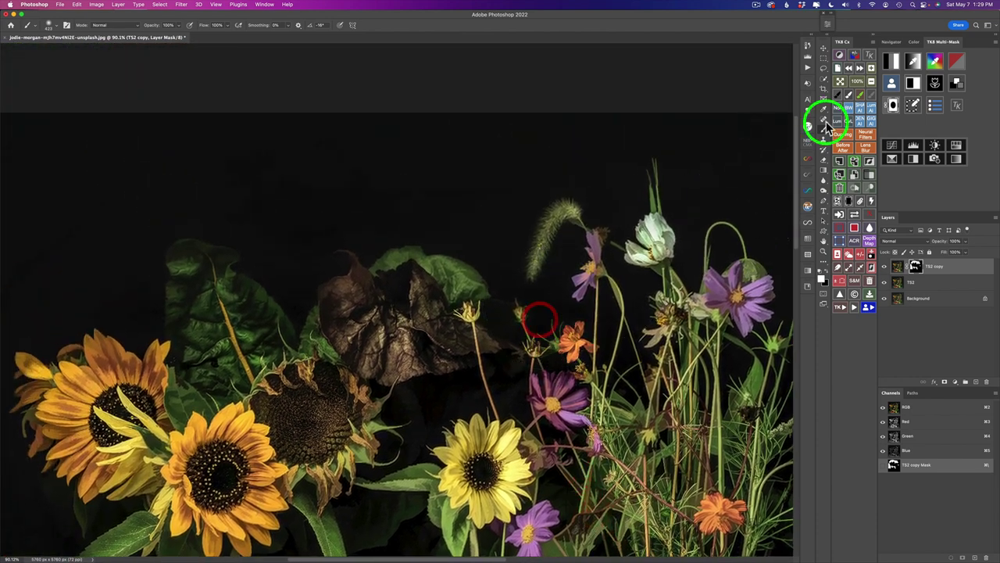
# - Fit the image to the window, zoom in to inspect, then refit with Ctrl+0
pyautogui.click(850, 69)
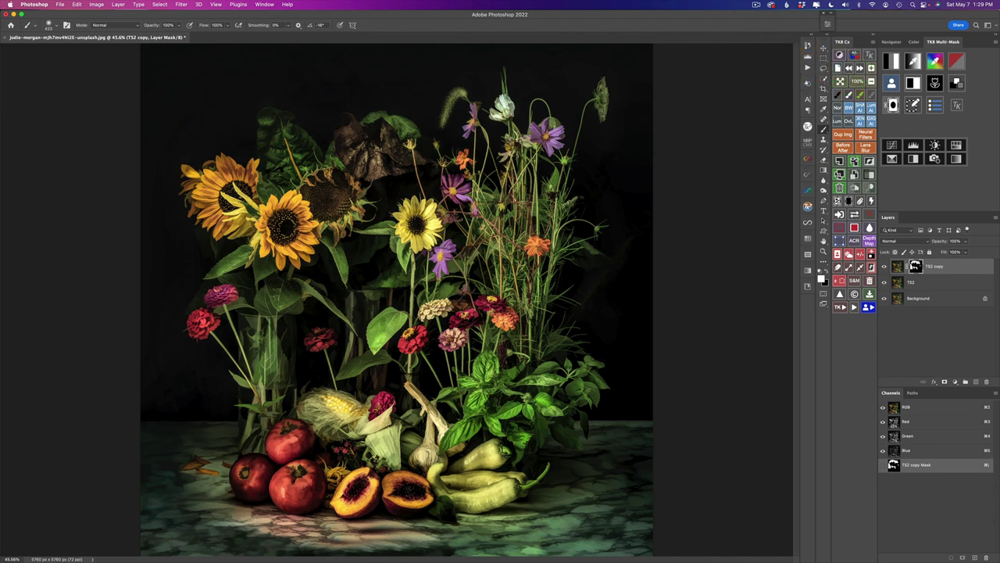
pyautogui.scroll(5, 457, 274)
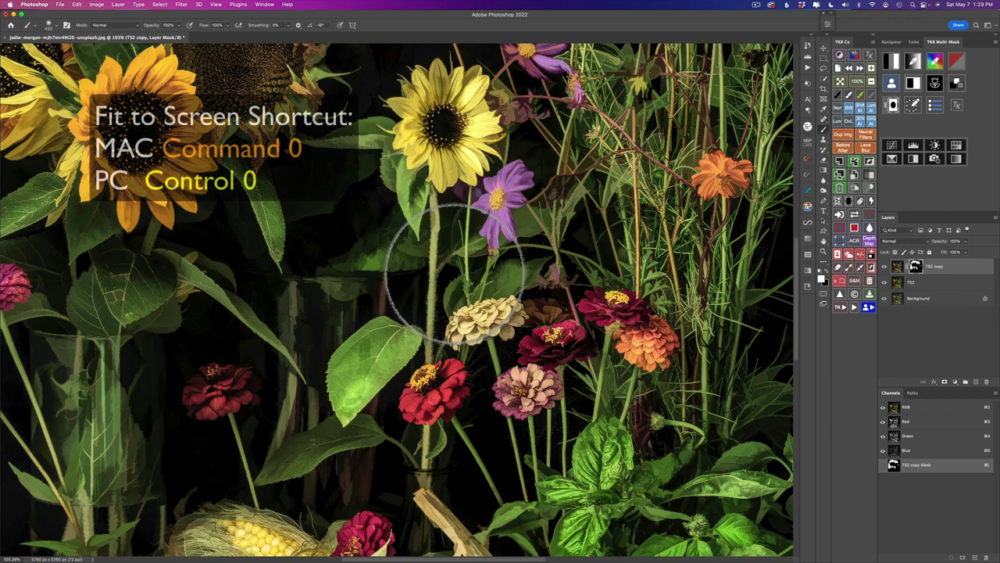
pyautogui.press('super+0')
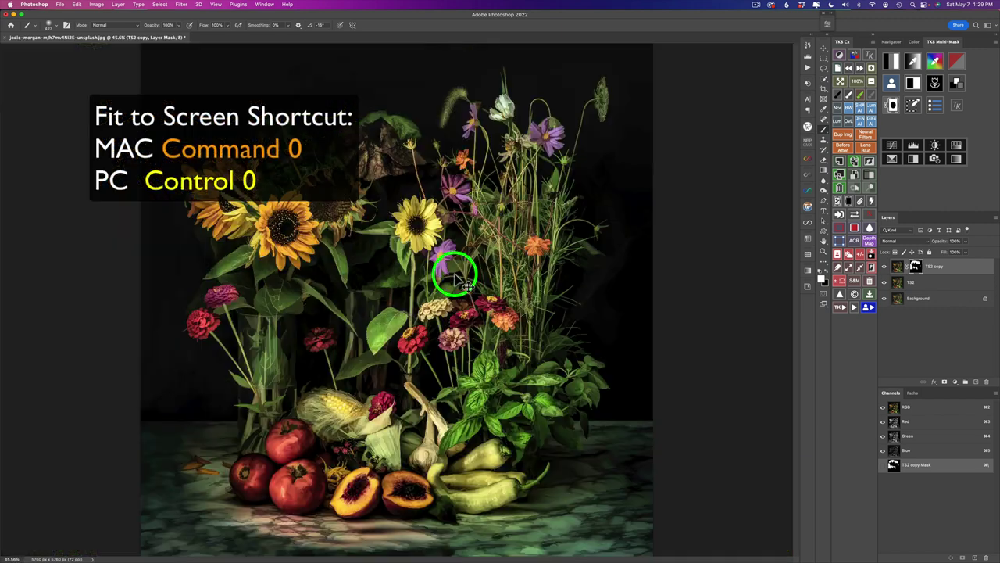
pyautogui.click(884, 300)
pyautogui.click(885, 300)
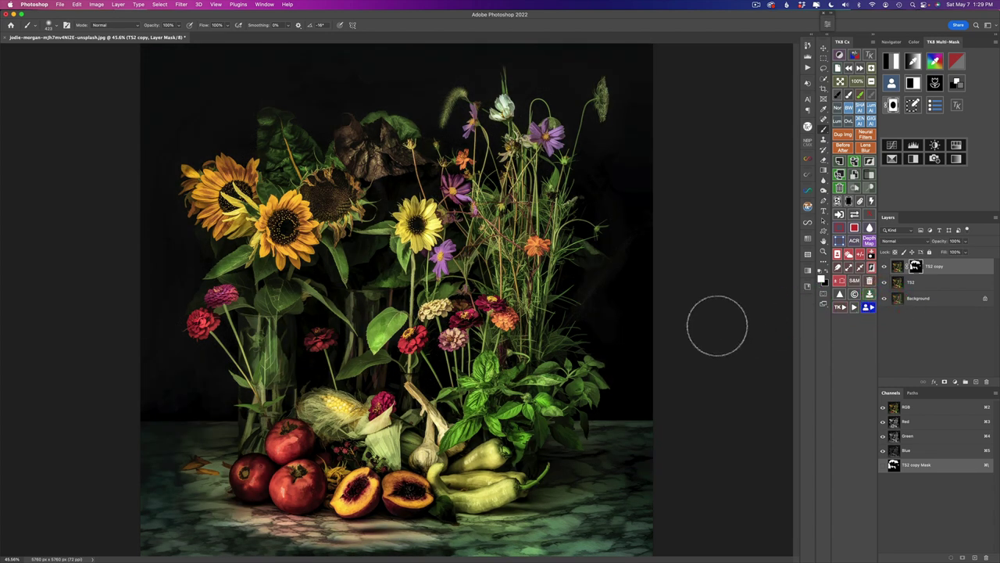